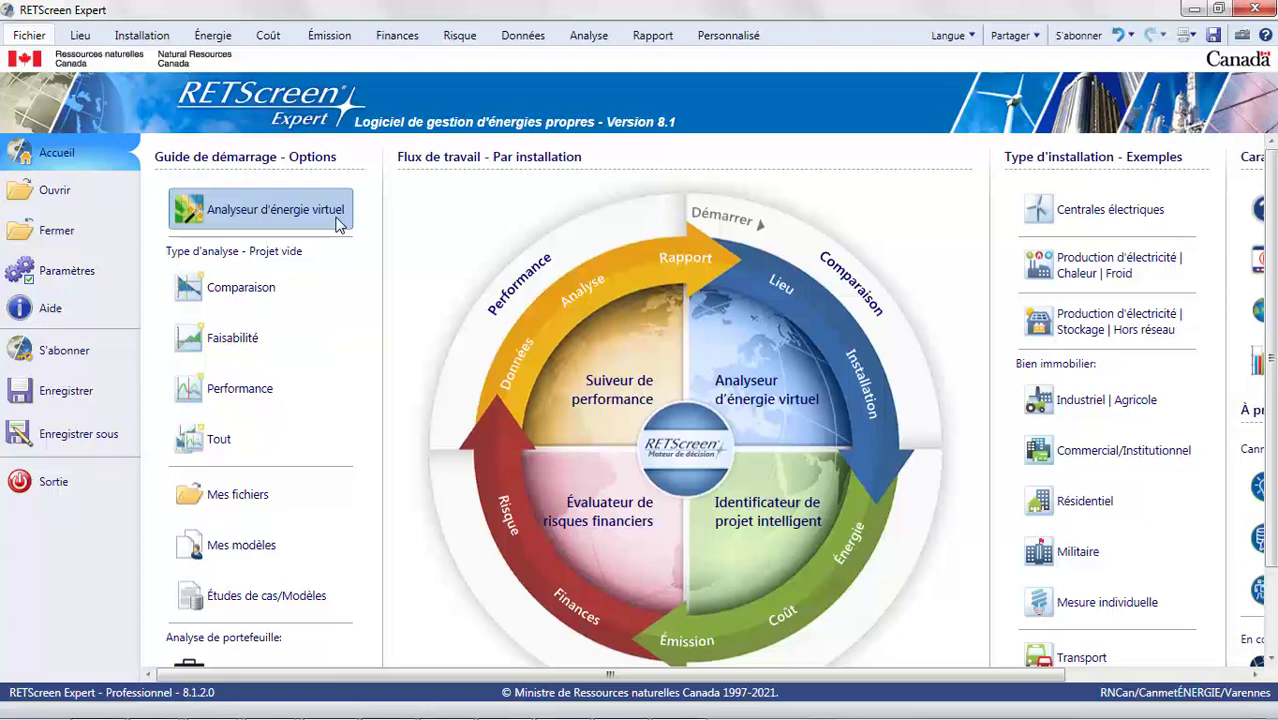
Start a virtual energy analysis for a Production d'électricité | Stockage | Hors réseau photovoltaic installation: 24 kWh/jour, PV+Accumulateurs+Groupe électrogène.
{"action": "left_click", "coordinate": [338, 225]}
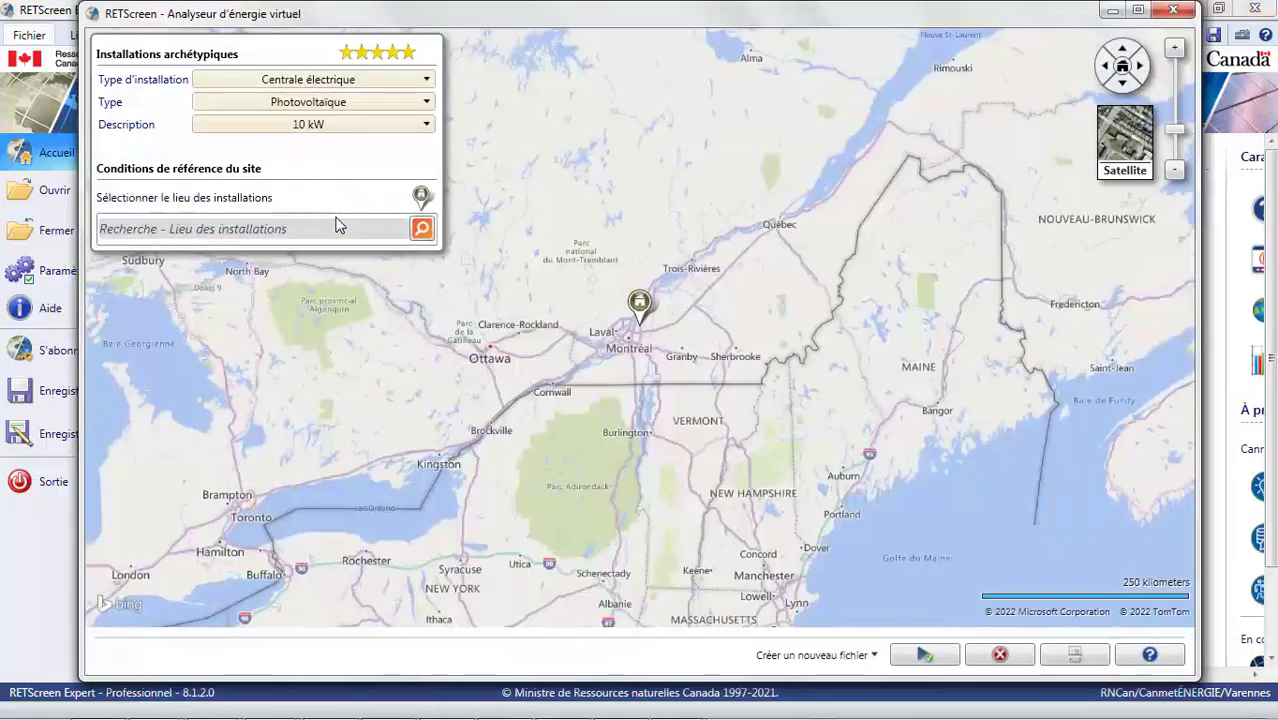
{"action": "left_click", "coordinate": [430, 80]}
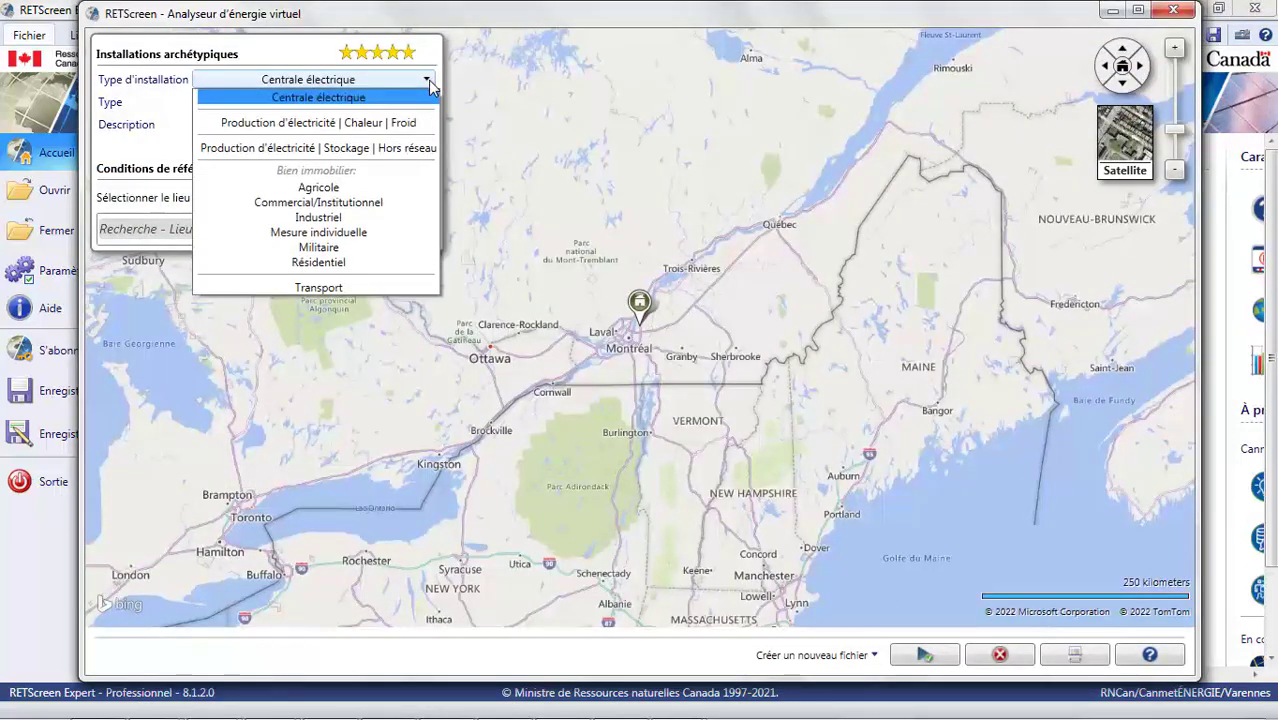
{"action": "left_click", "coordinate": [410, 152]}
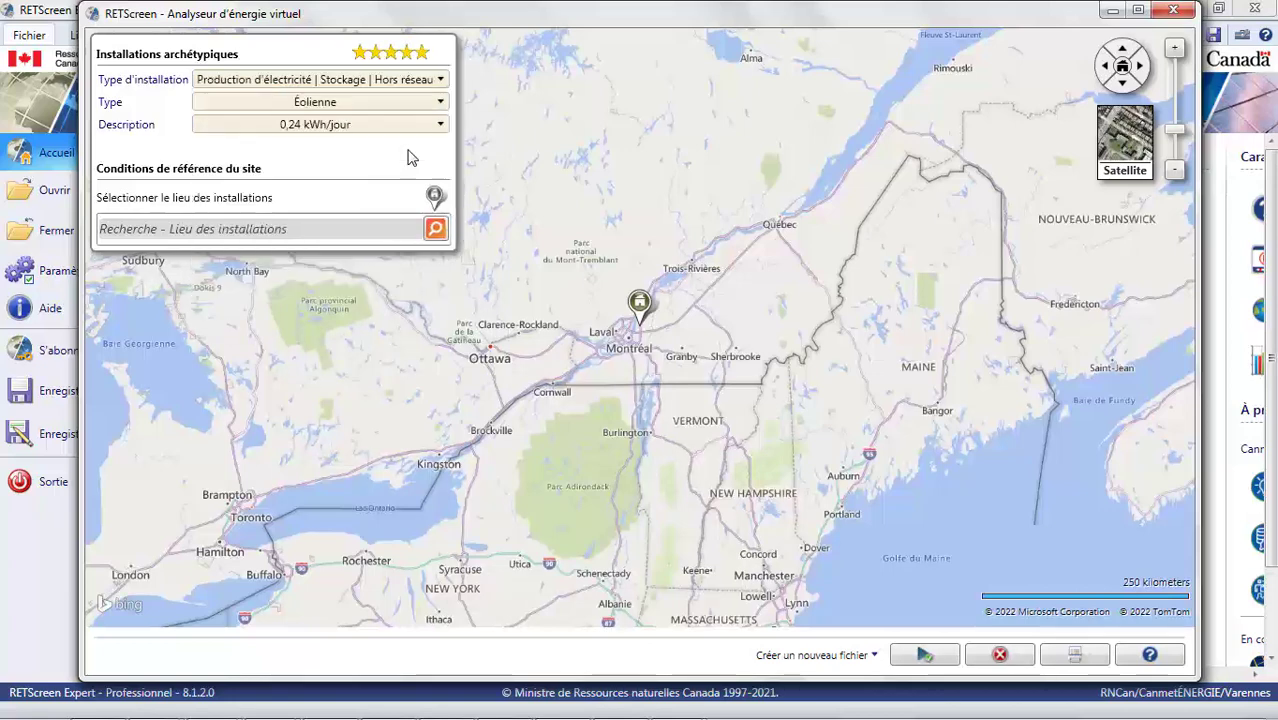
{"action": "left_click", "coordinate": [436, 112]}
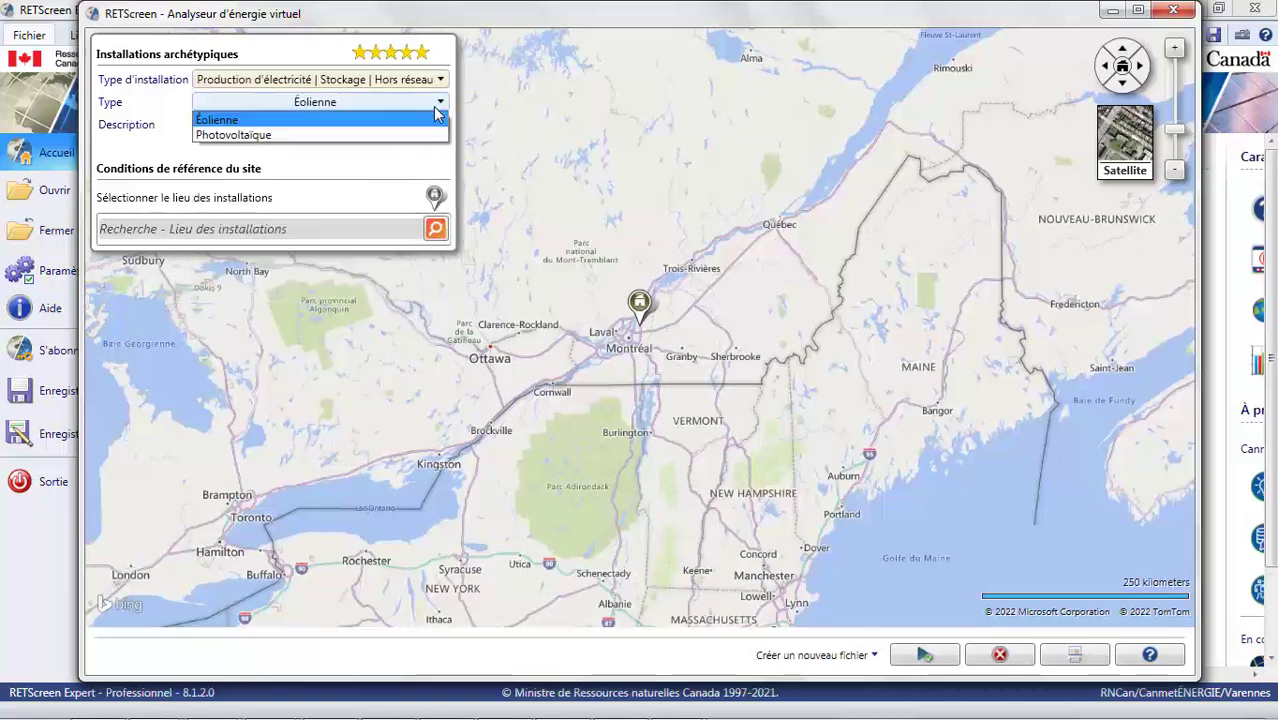
{"action": "left_click", "coordinate": [393, 140]}
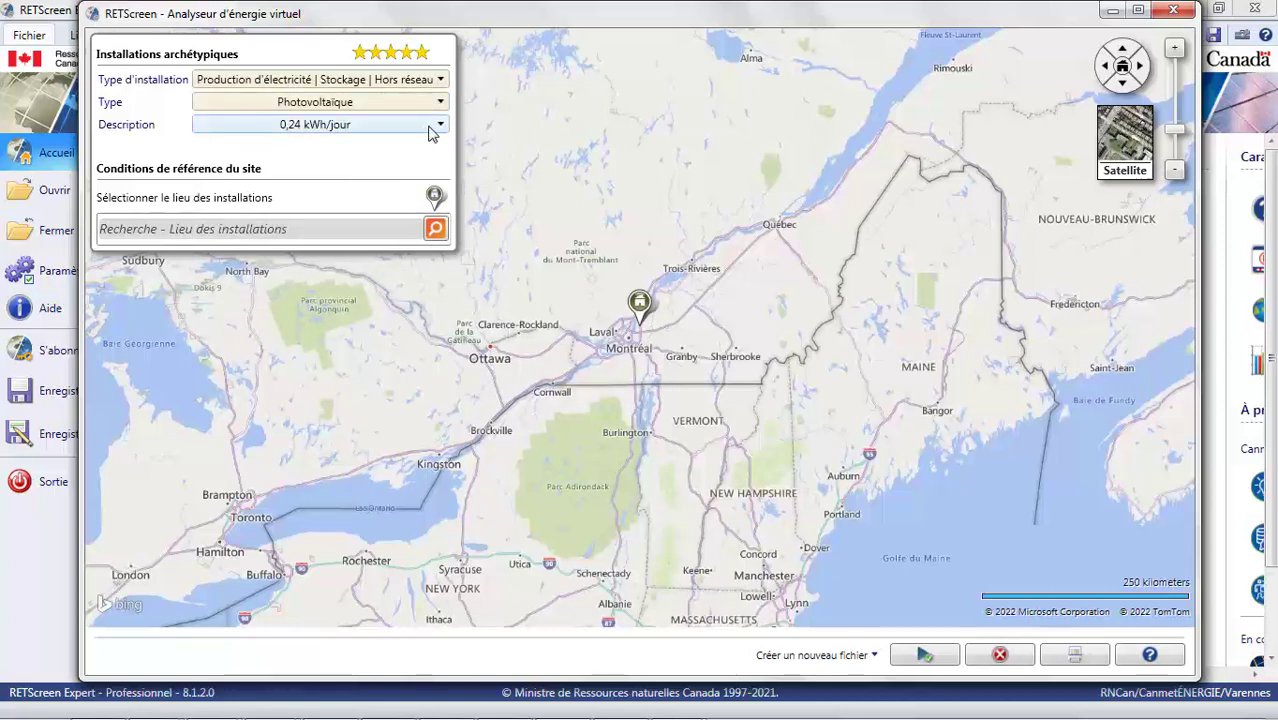
{"action": "left_click", "coordinate": [435, 128]}
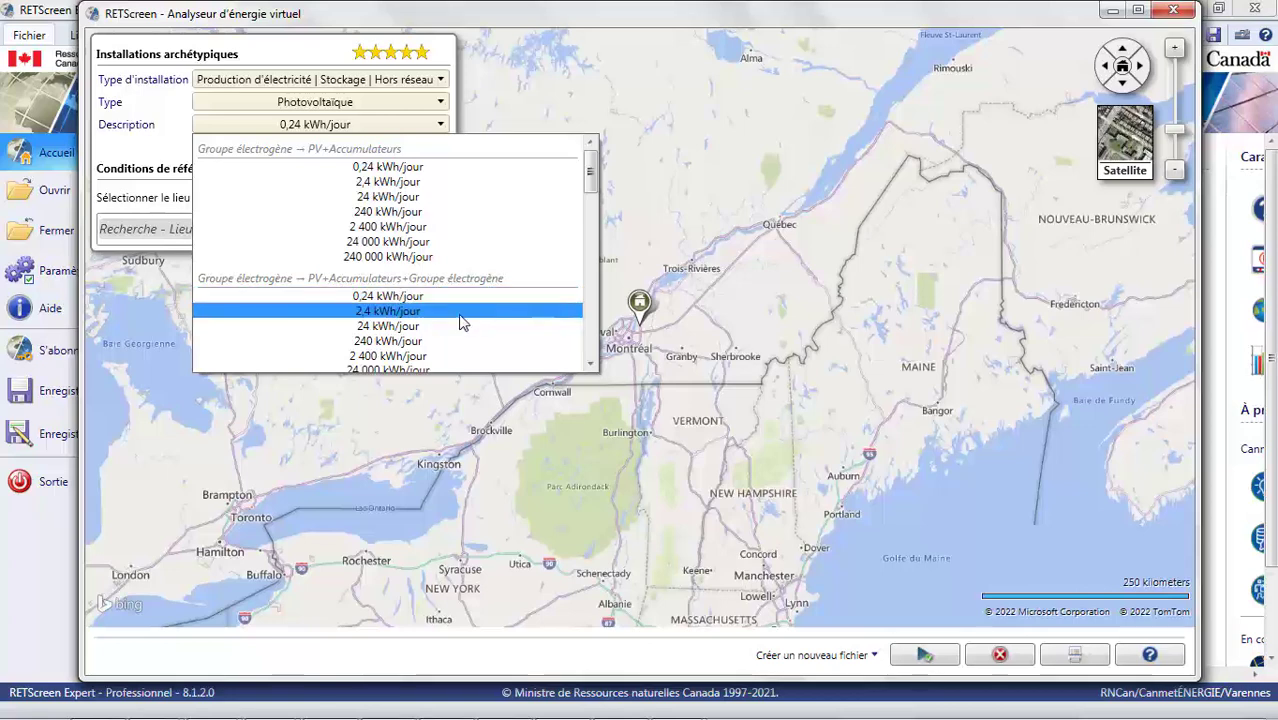
{"action": "left_click", "coordinate": [388, 326]}
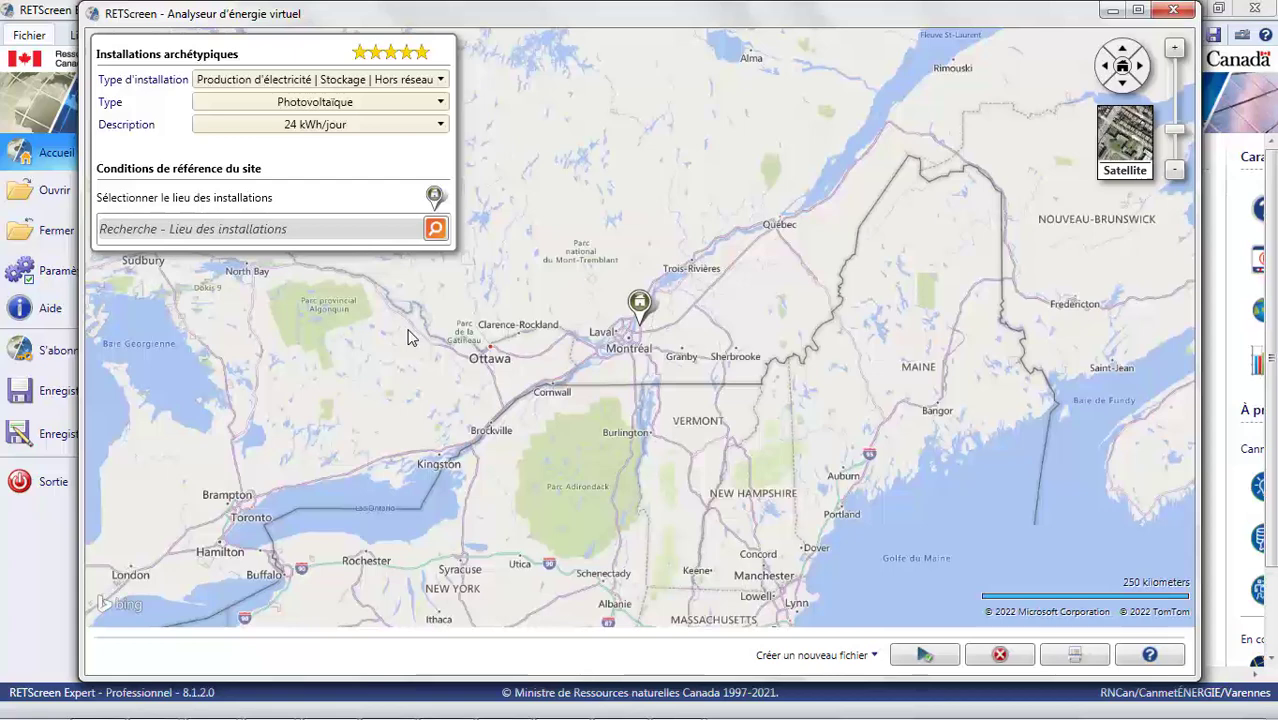
Set the installation site to Victoria Beach (Aut), Manitoba, Canada, and create the new file without saving the previous project's changes.
{"action": "left_click", "coordinate": [266, 232]}
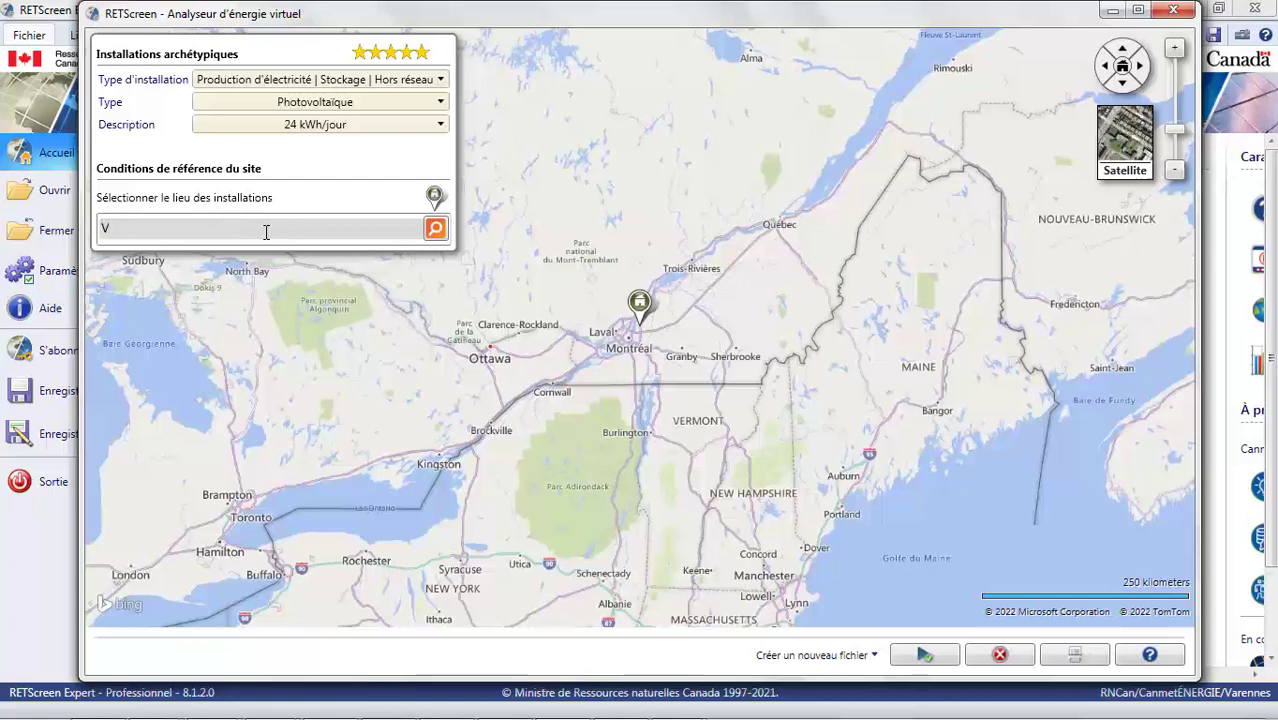
{"action": "type", "text": "Victoria Beach"}
{"action": "type", "text": ", B"}
{"action": "type", "text": "MB"}
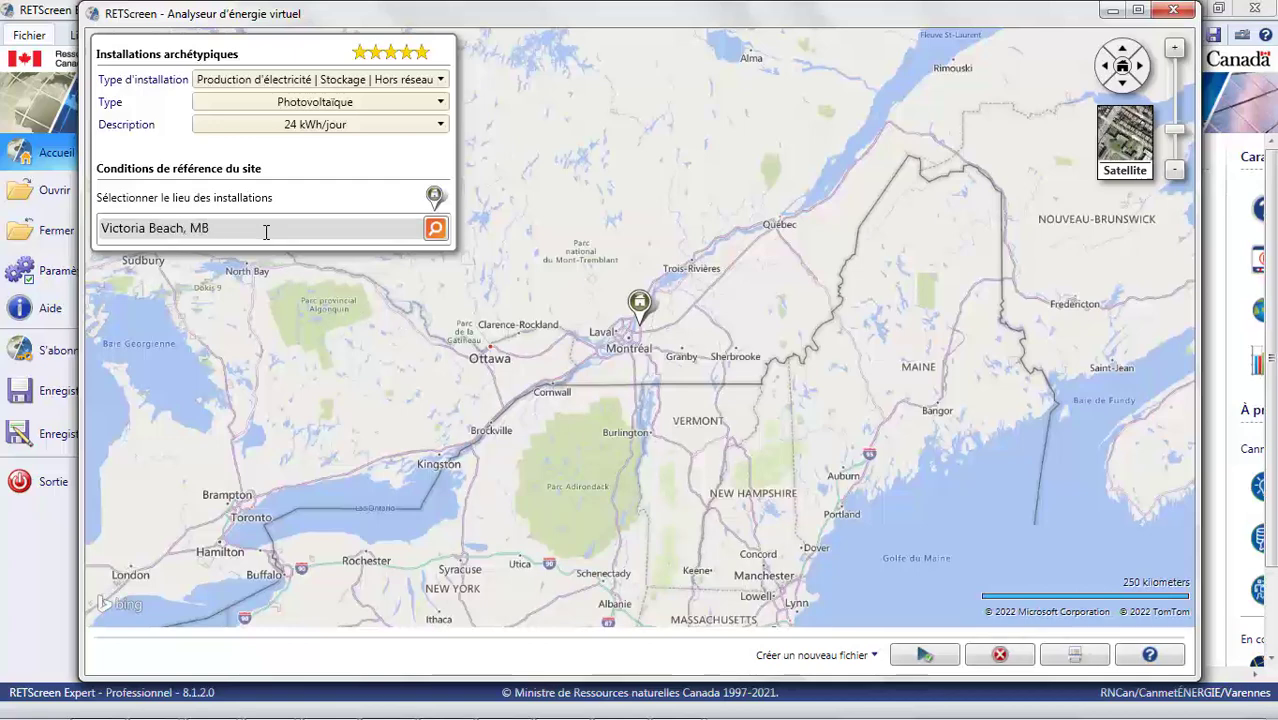
{"action": "left_click", "coordinate": [236, 252]}
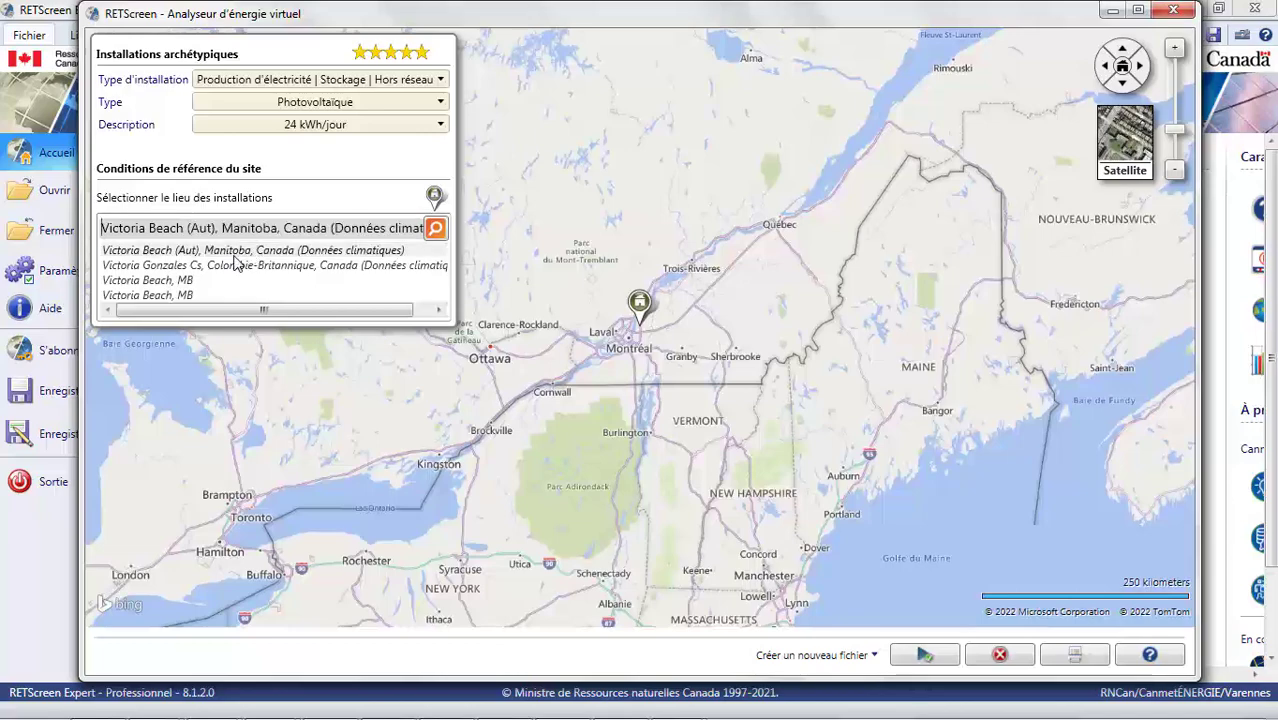
{"action": "left_click", "coordinate": [925, 658]}
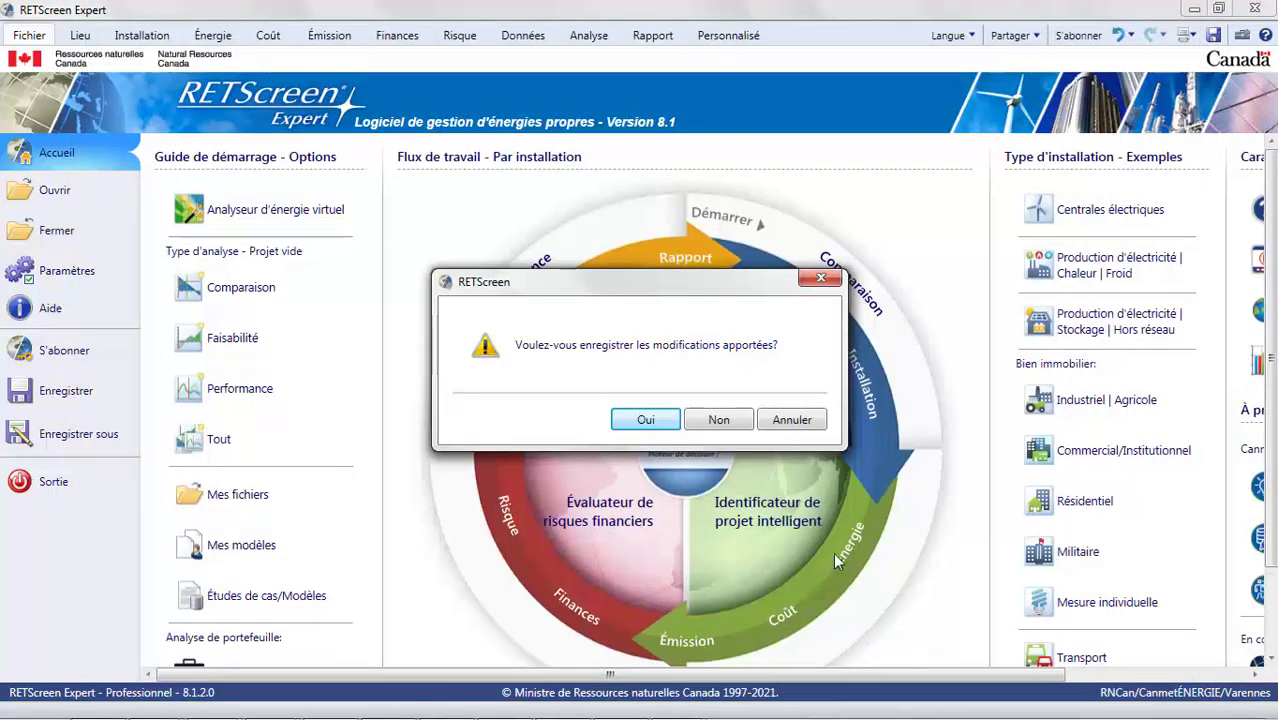
{"action": "left_click", "coordinate": [726, 420]}
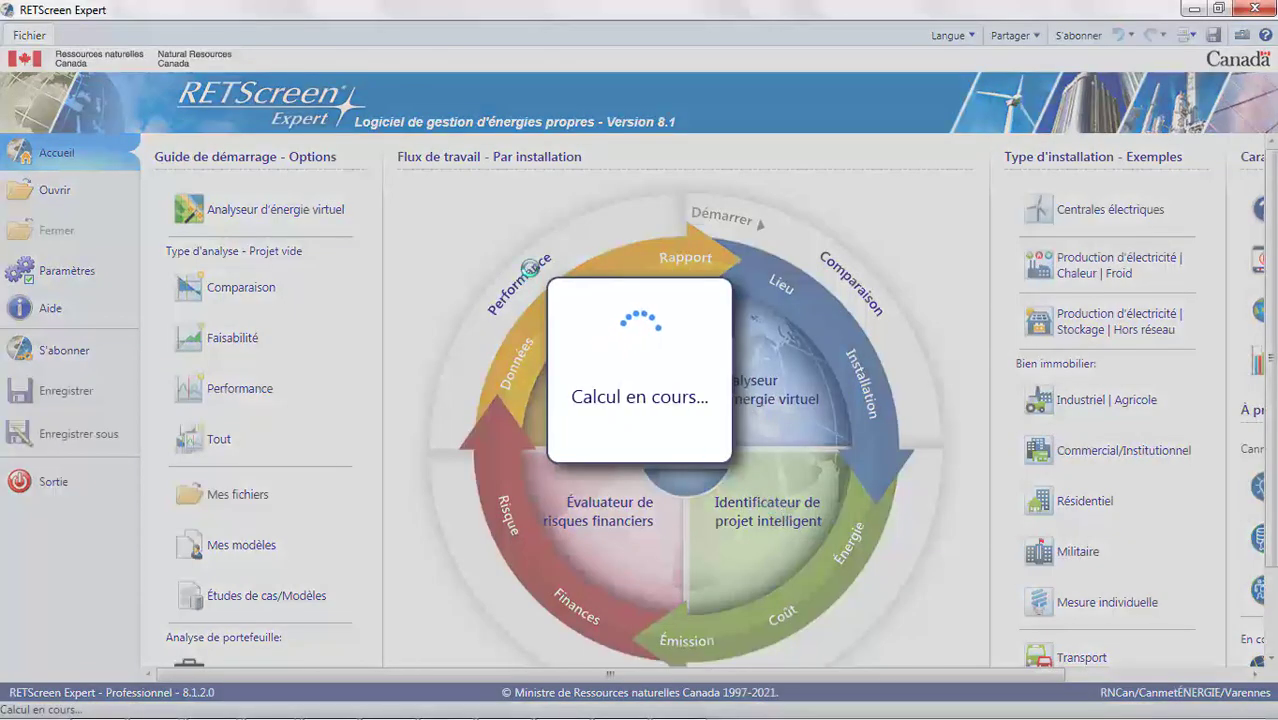
Review the site's climate data and chart, and examine the proposed system in the installation description.
{"action": "scroll", "coordinate": [296, 287], "scroll_direction": "down", "scroll_amount": 10}
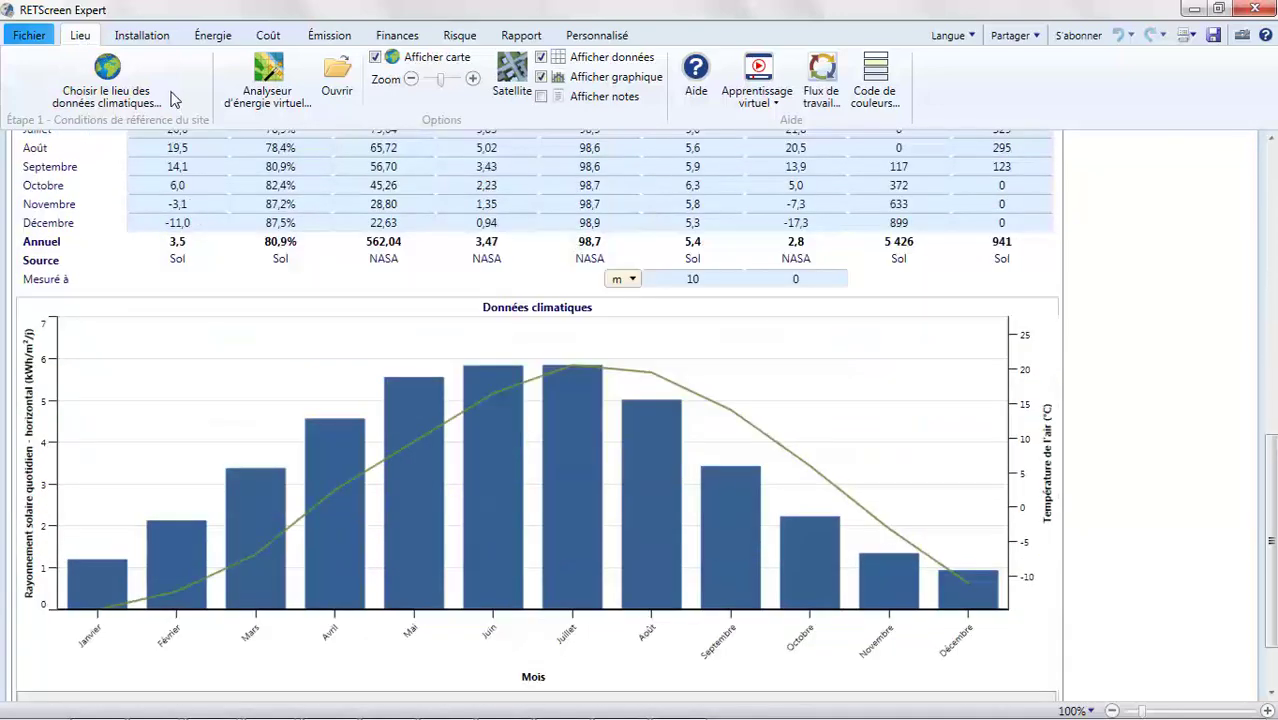
{"action": "left_click", "coordinate": [143, 40]}
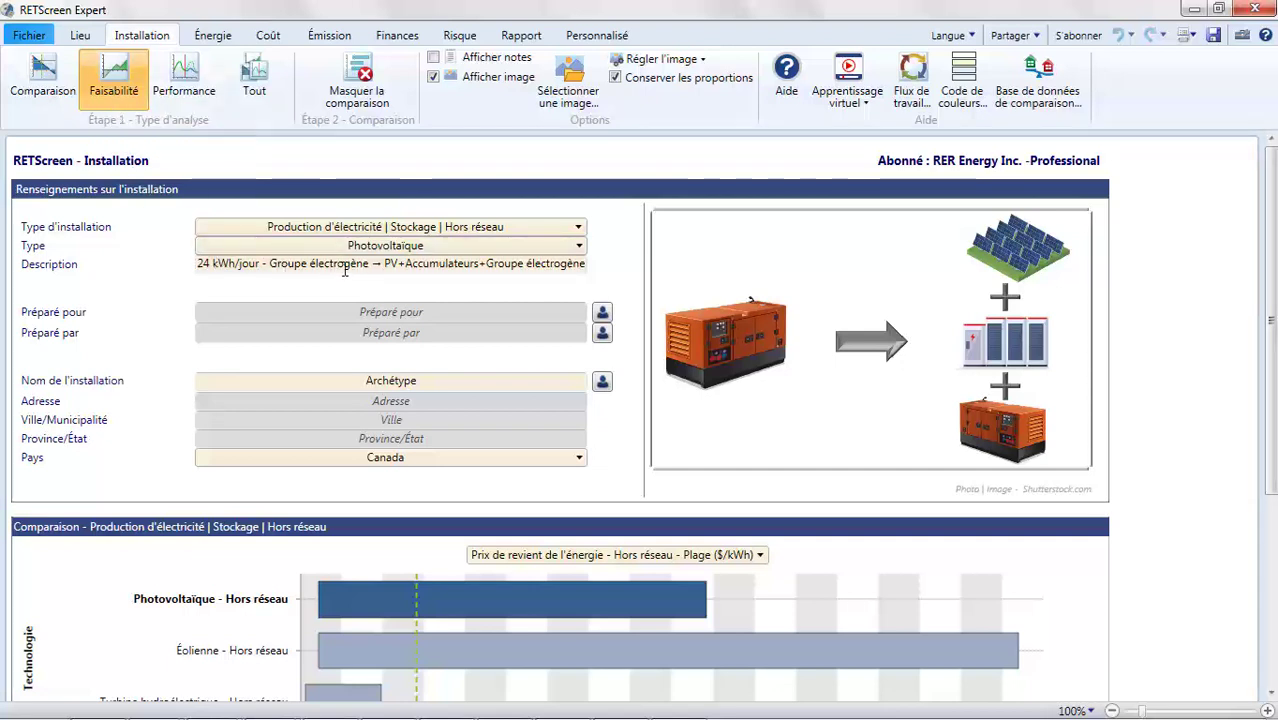
{"action": "left_click_drag", "start_coordinate": [388, 266], "coordinate": [582, 266]}
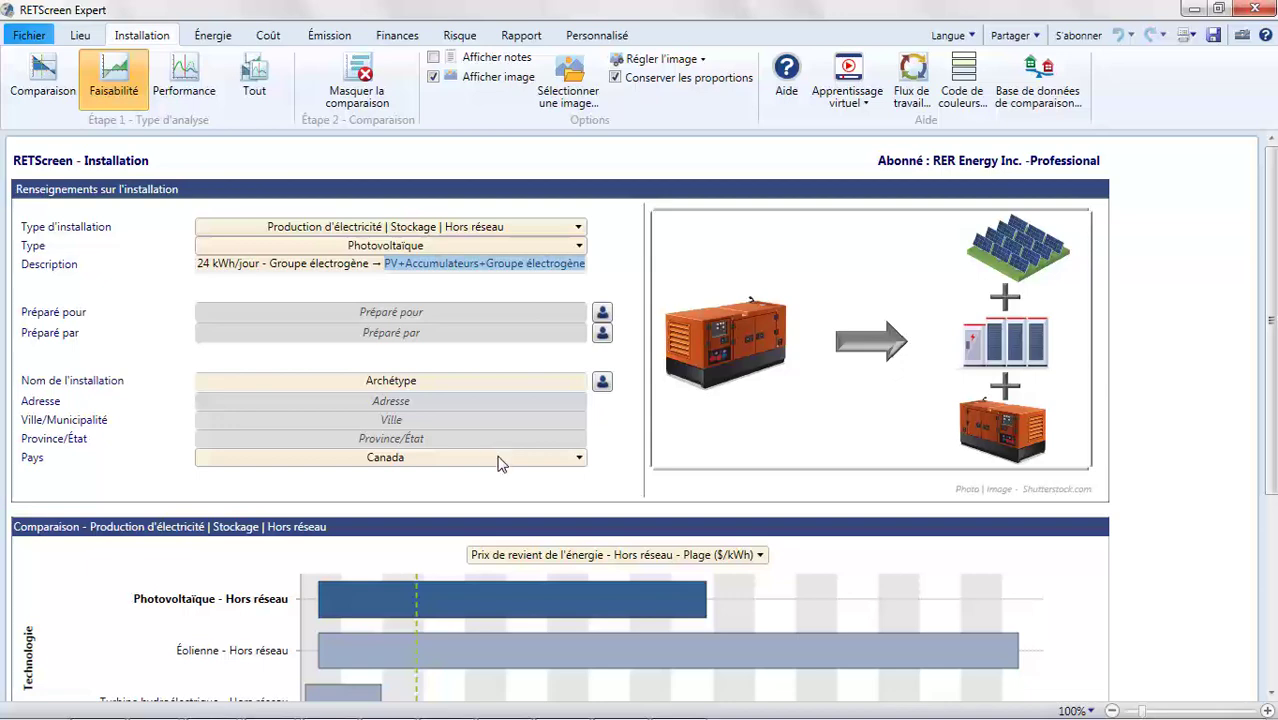
Read the archetype notes in the energy model and examine the fuel and electricity prices.
{"action": "left_click", "coordinate": [212, 38]}
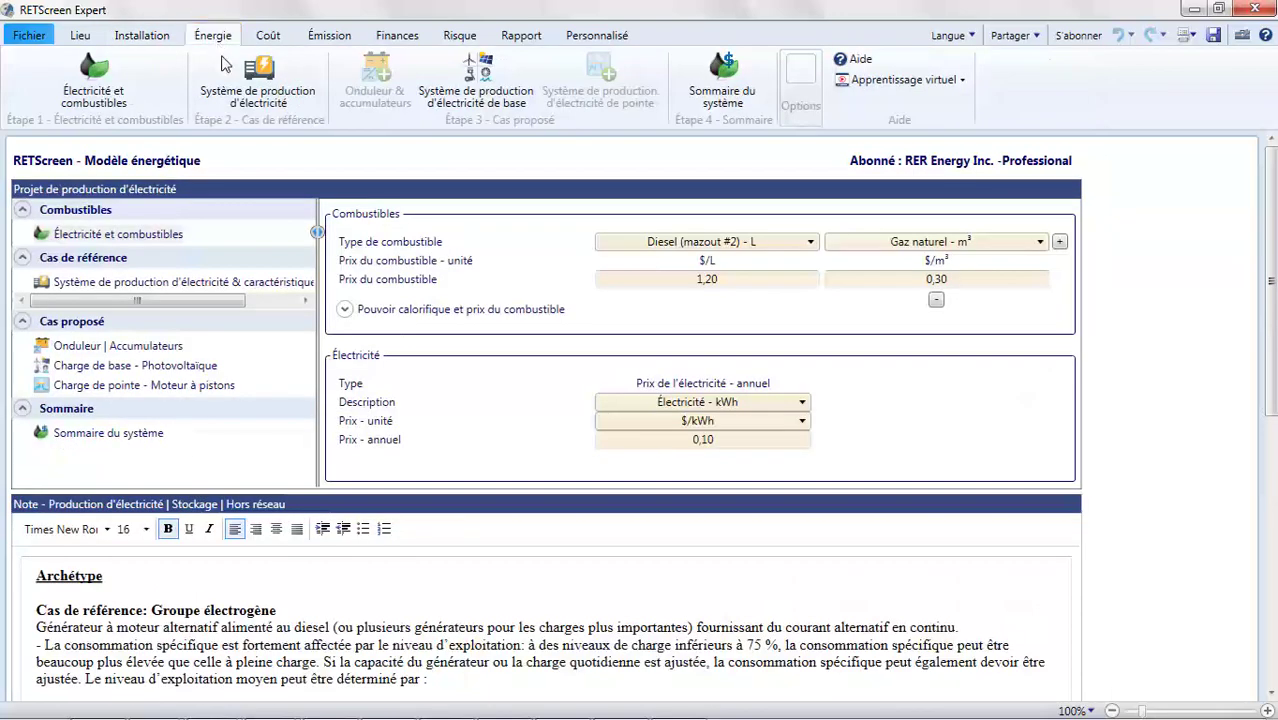
{"action": "scroll", "coordinate": [204, 462], "scroll_direction": "down", "scroll_amount": 5}
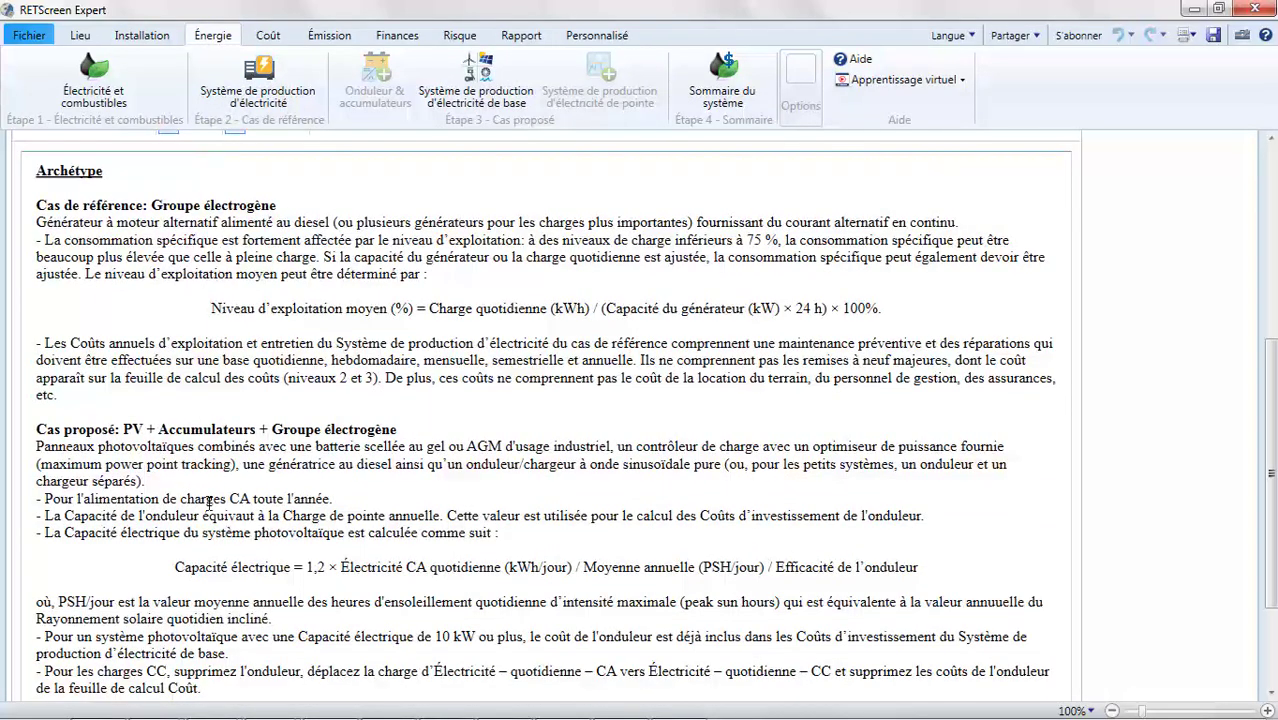
{"action": "scroll", "coordinate": [293, 463], "scroll_direction": "up", "scroll_amount": 3}
{"action": "scroll", "coordinate": [293, 463], "scroll_direction": "up", "scroll_amount": 3}
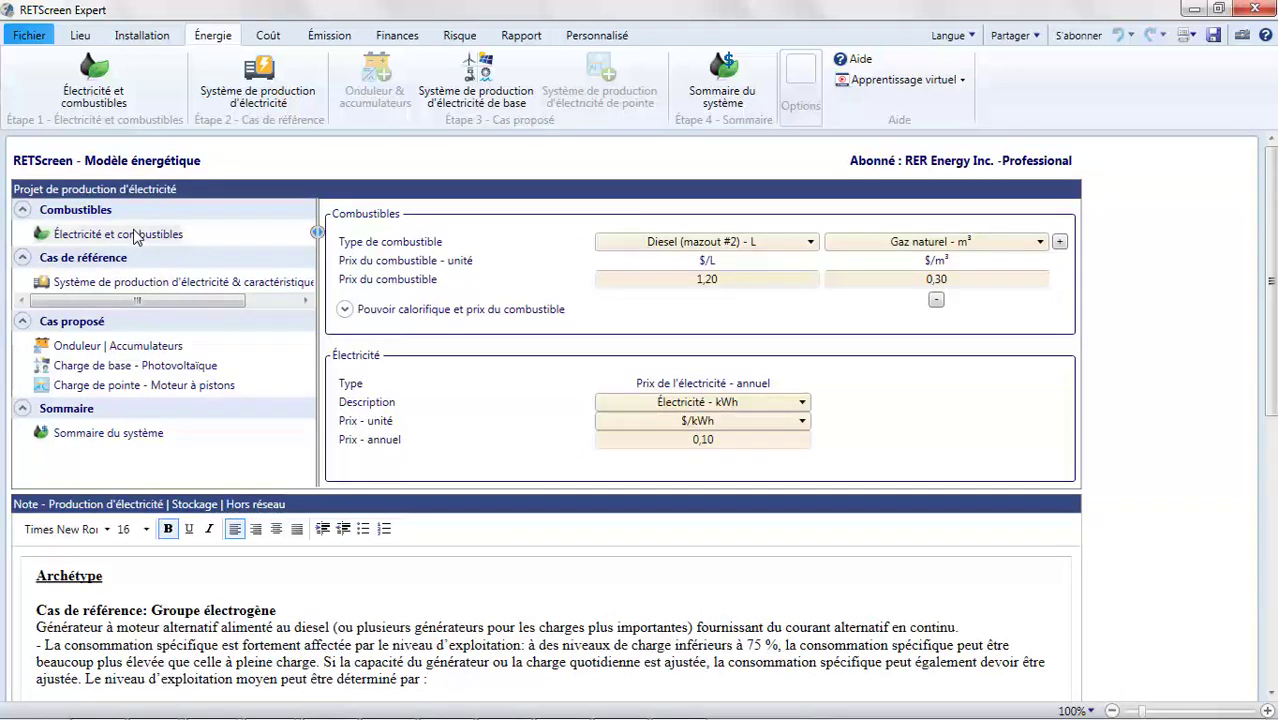
{"action": "left_click", "coordinate": [137, 236]}
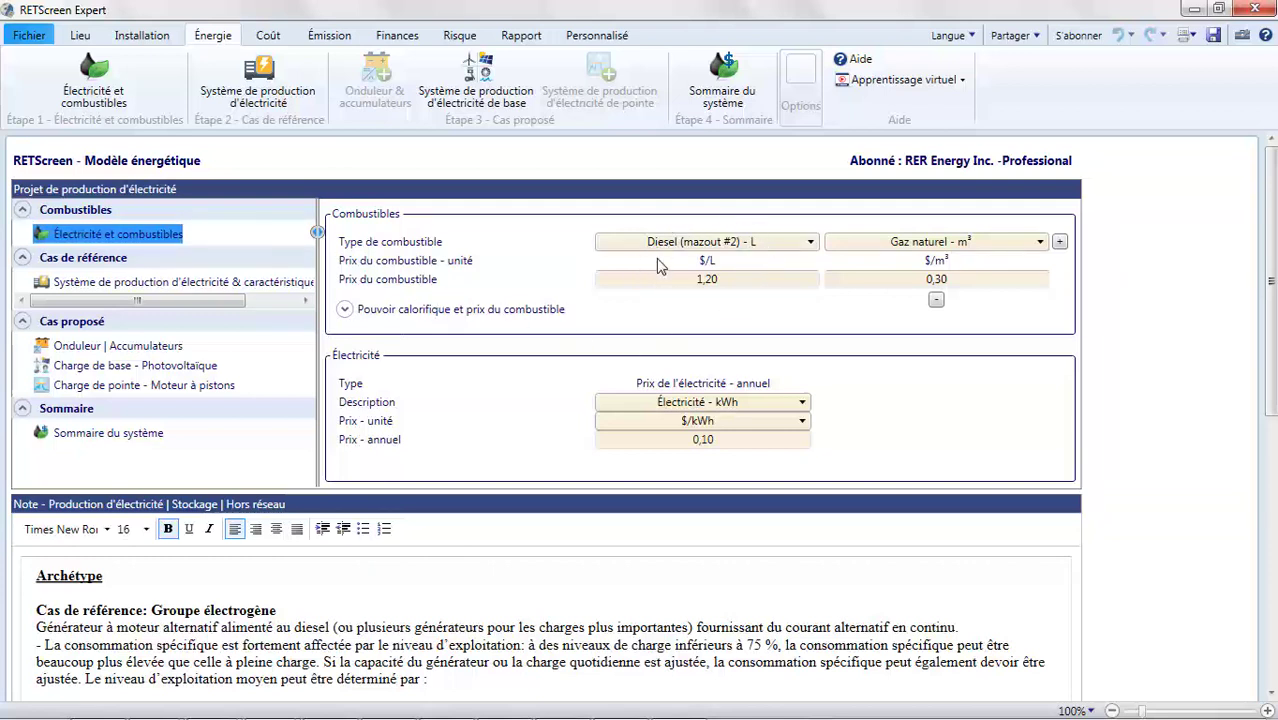
{"action": "left_click", "coordinate": [731, 284]}
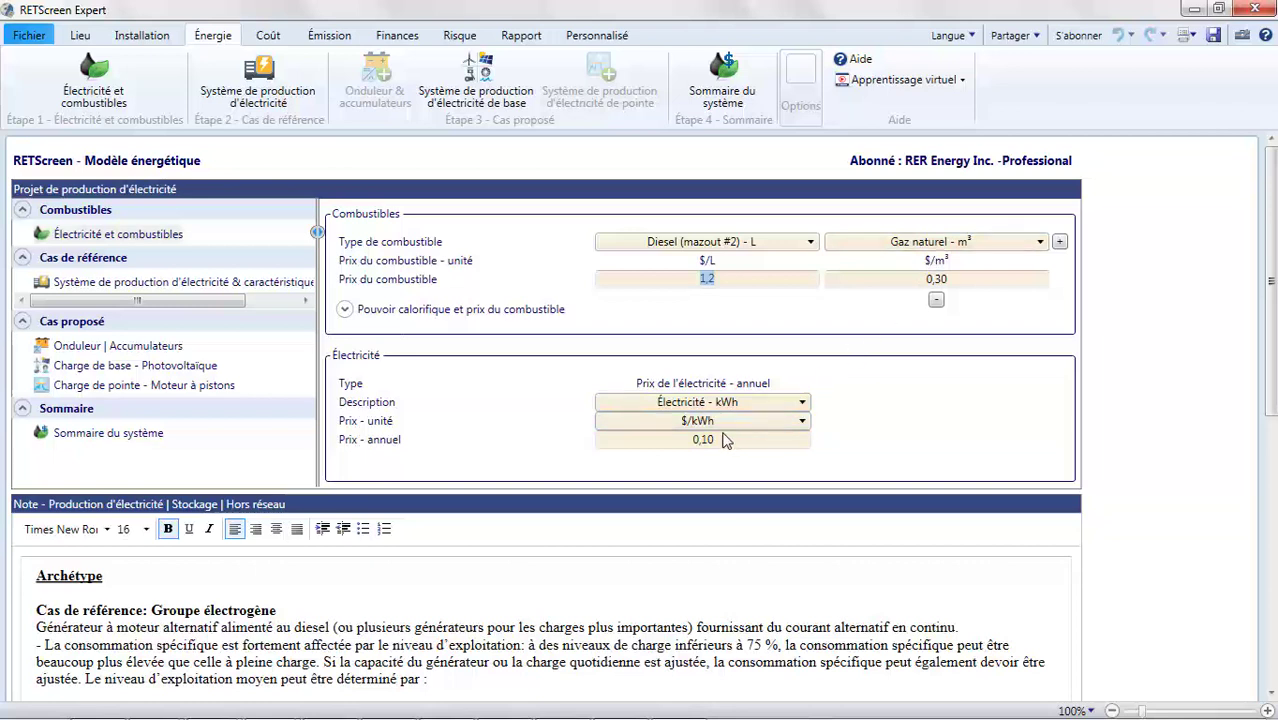
Examine the reference-case power system and consult the help topic on its specific consumption.
{"action": "left_click", "coordinate": [194, 282]}
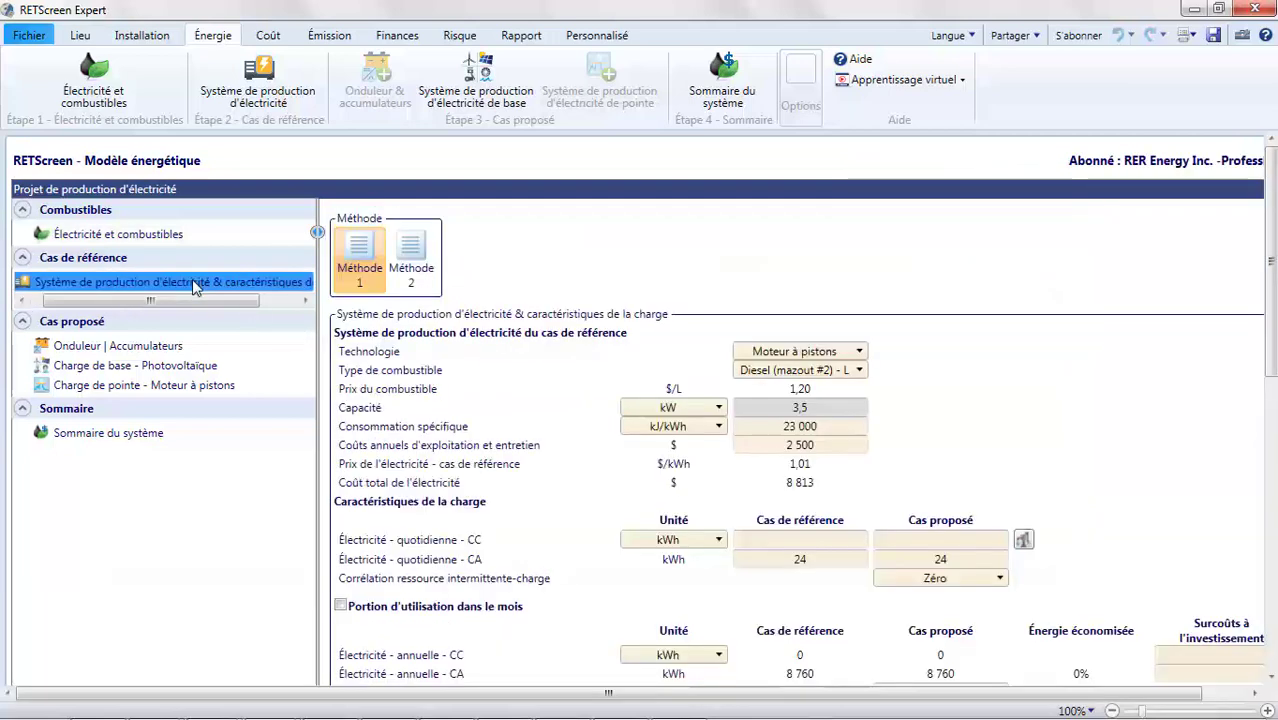
{"action": "left_click_drag", "start_coordinate": [402, 694], "coordinate": [455, 700]}
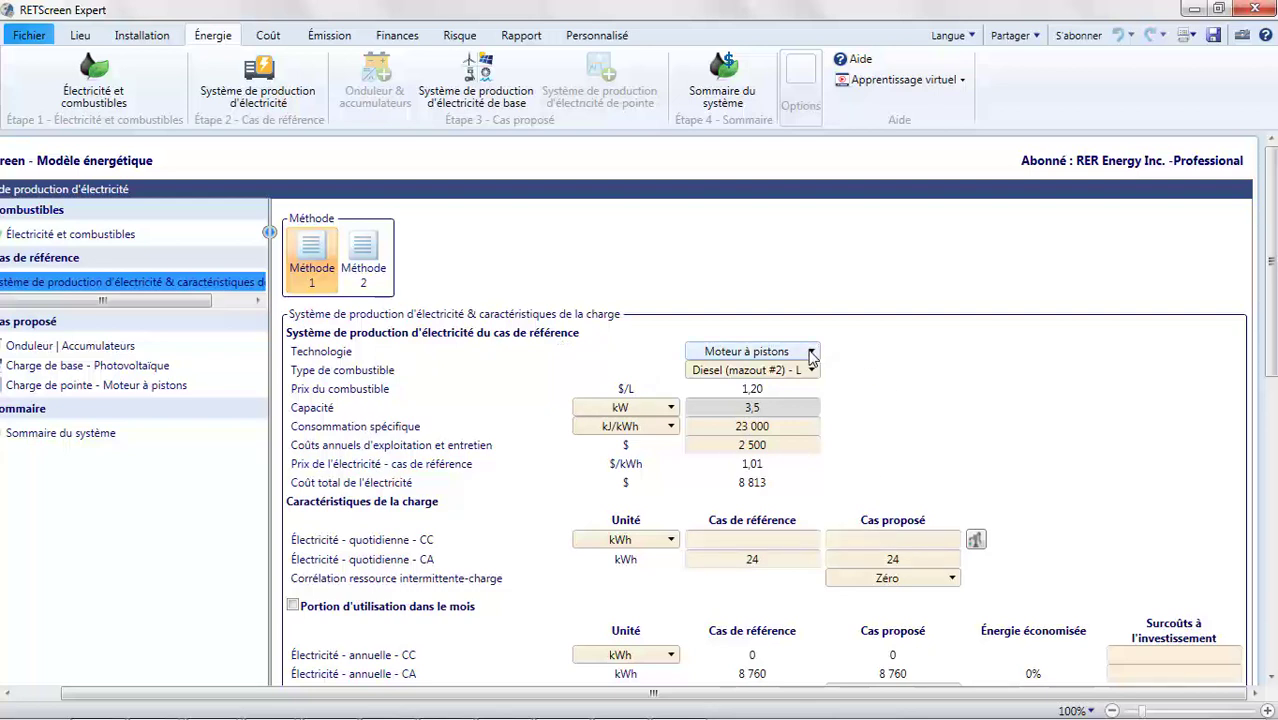
{"action": "left_click", "coordinate": [772, 430]}
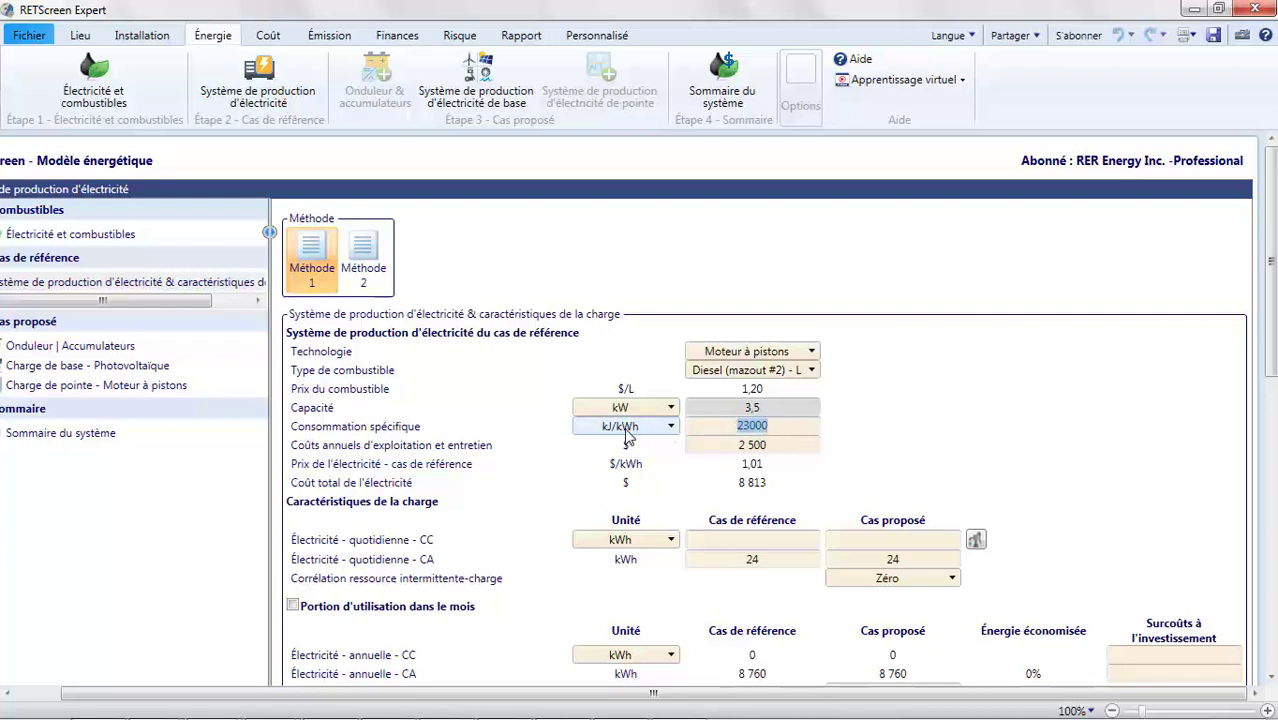
{"action": "left_click", "coordinate": [388, 436]}
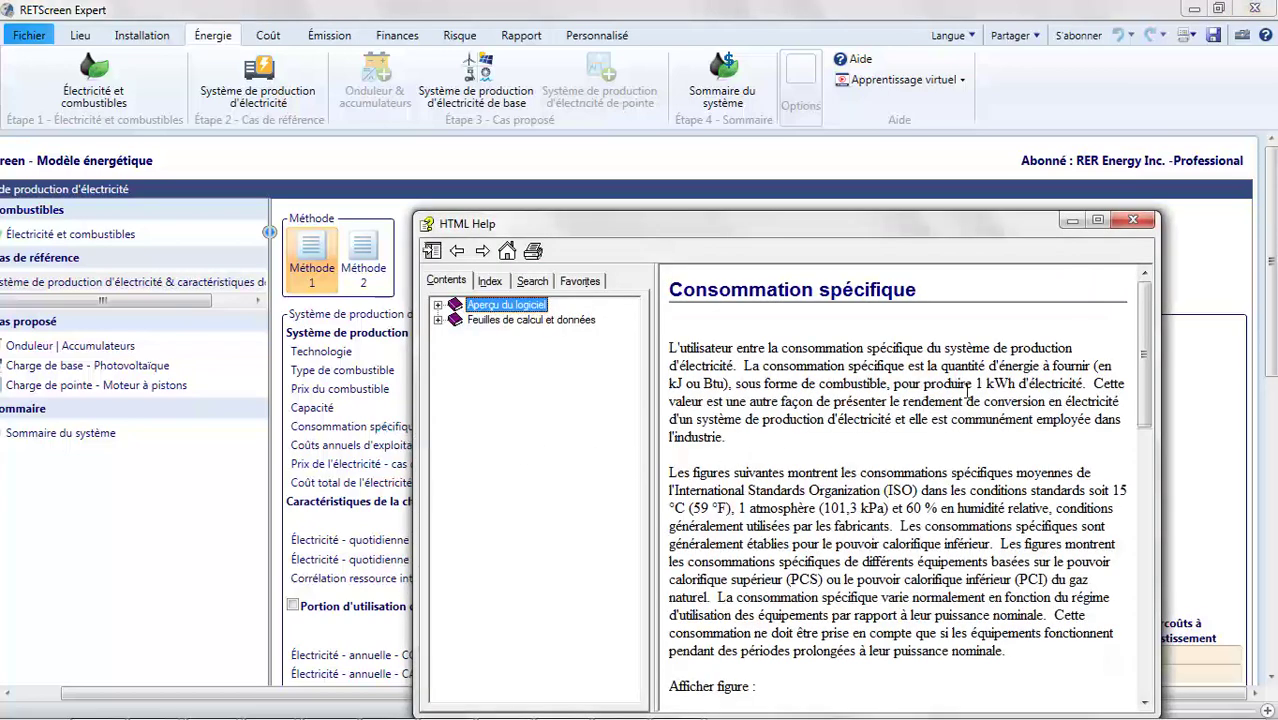
{"action": "left_click", "coordinate": [1133, 219]}
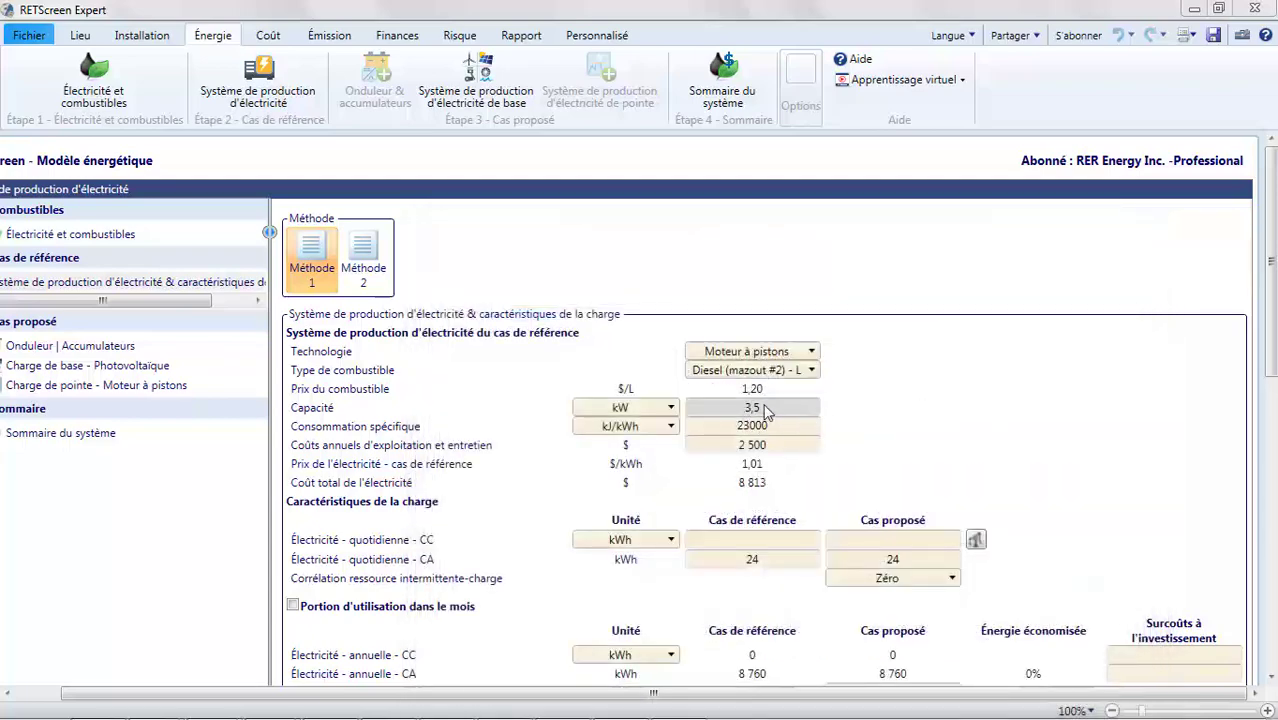
Review the load characteristics and read the archetype note on the reference-case generator supplying continuous alternating current.
{"action": "left_click_drag", "start_coordinate": [1271, 335], "coordinate": [1271, 366]}
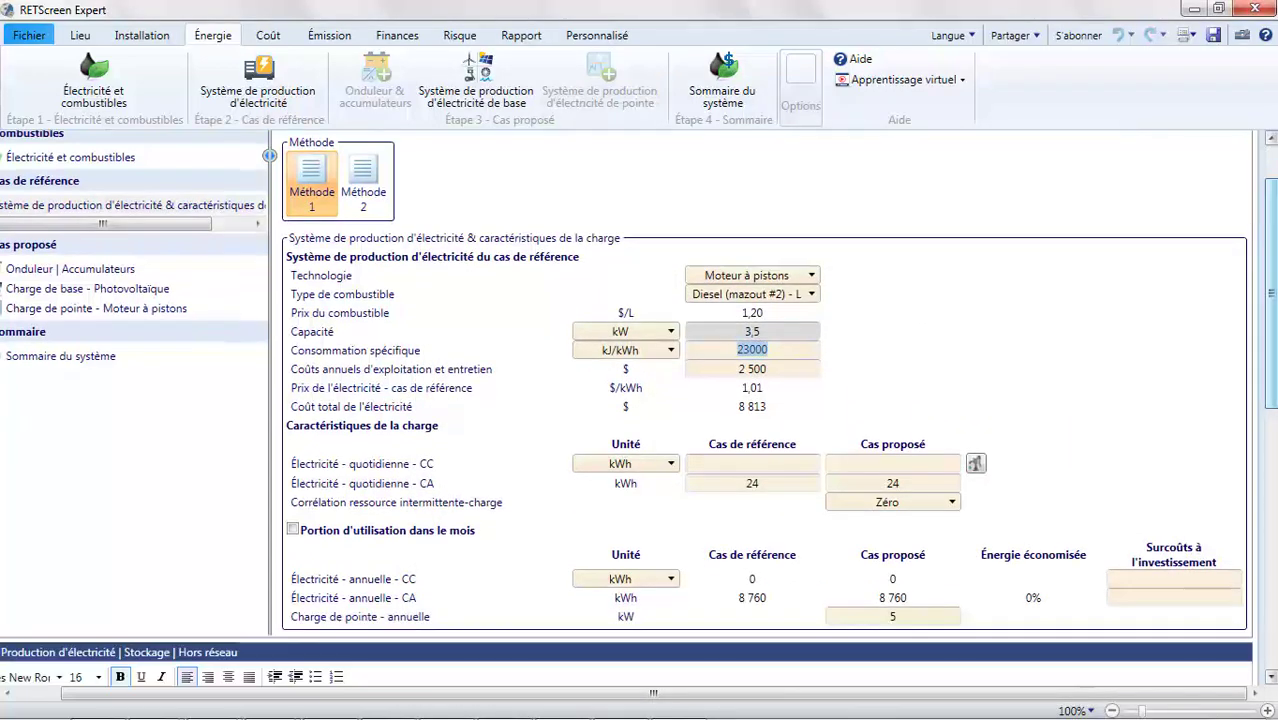
{"action": "scroll", "coordinate": [744, 450], "scroll_direction": "down", "scroll_amount": 5}
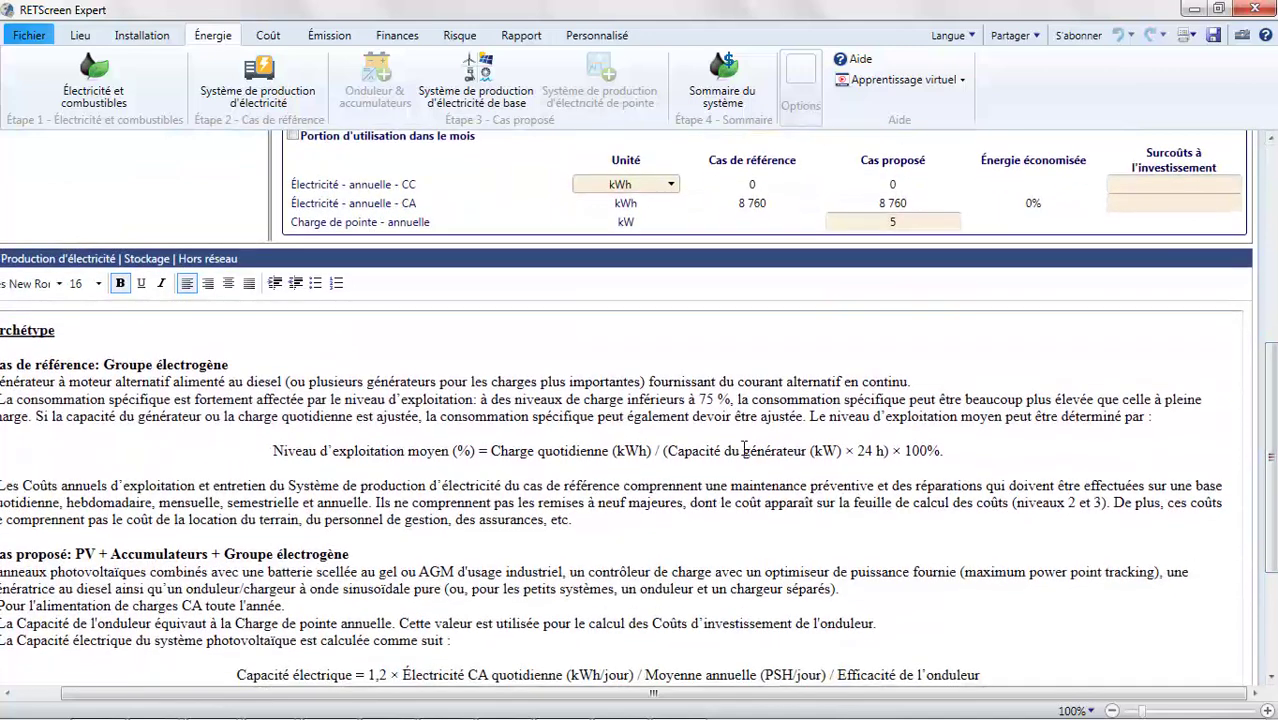
{"action": "left_click_drag", "start_coordinate": [648, 387], "coordinate": [912, 380]}
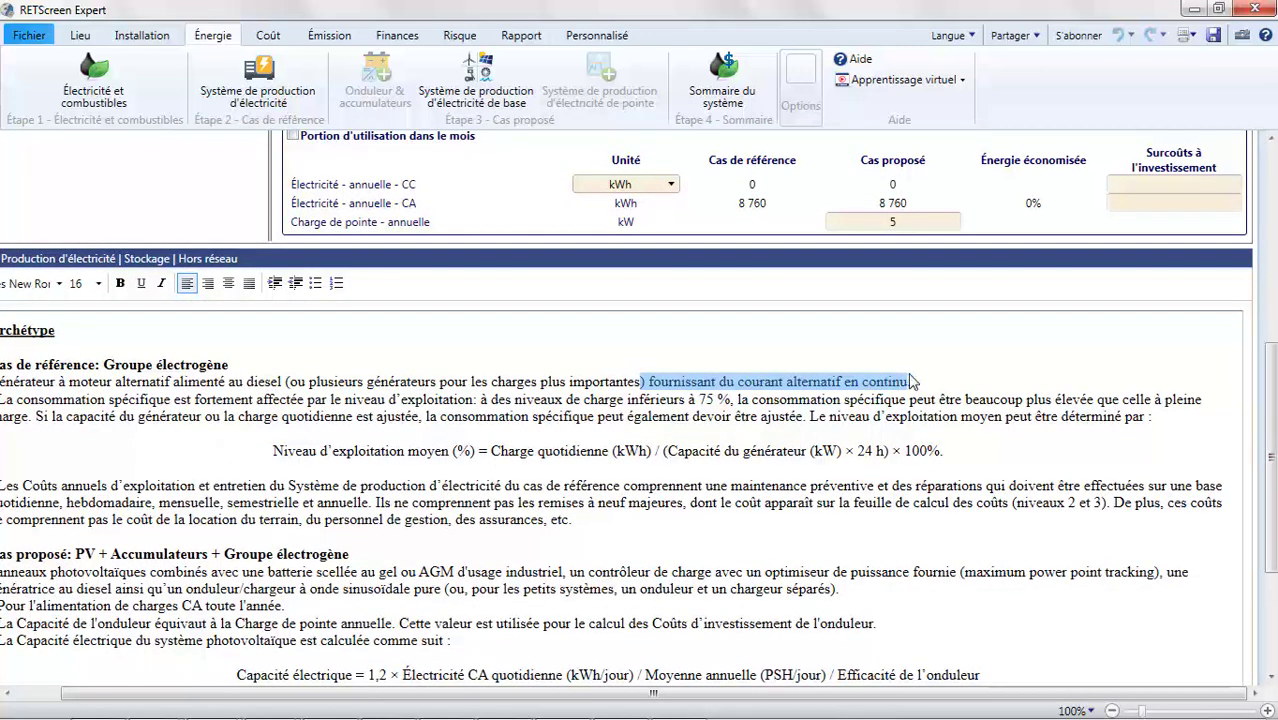
{"action": "scroll", "coordinate": [1270, 457], "scroll_direction": "up", "scroll_amount": 3}
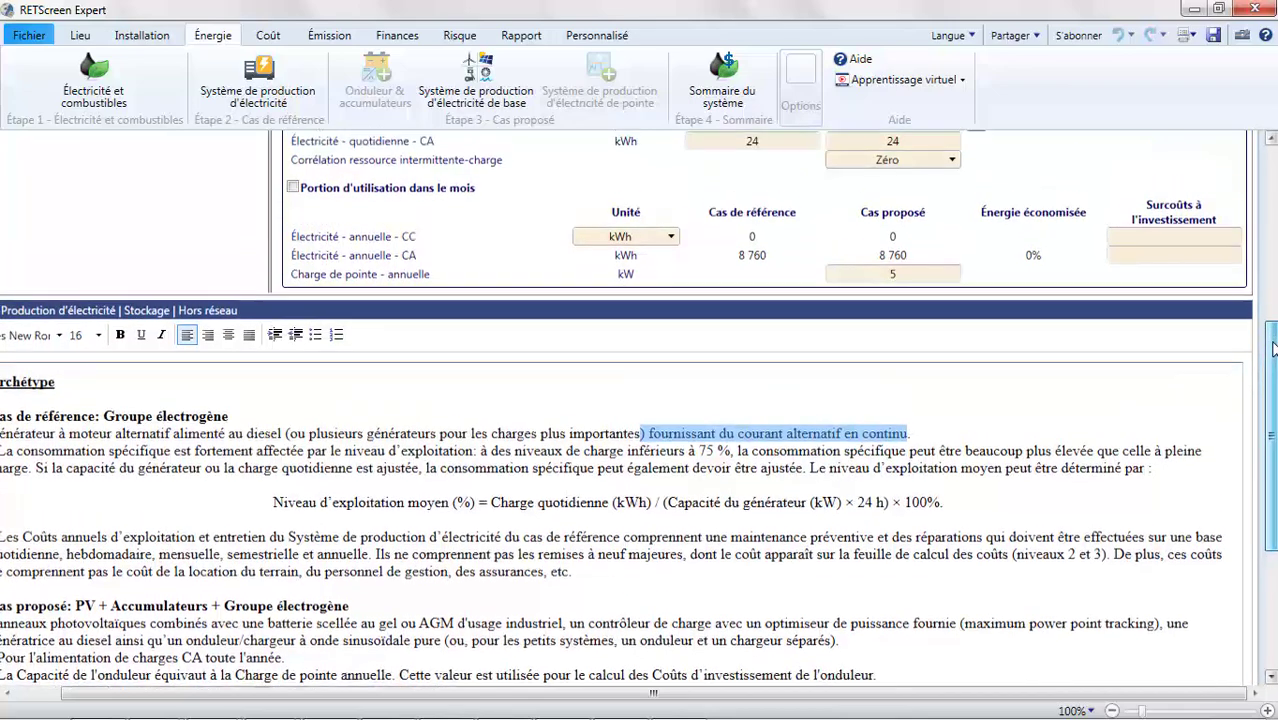
{"action": "scroll", "coordinate": [1219, 326], "scroll_direction": "up", "scroll_amount": 2}
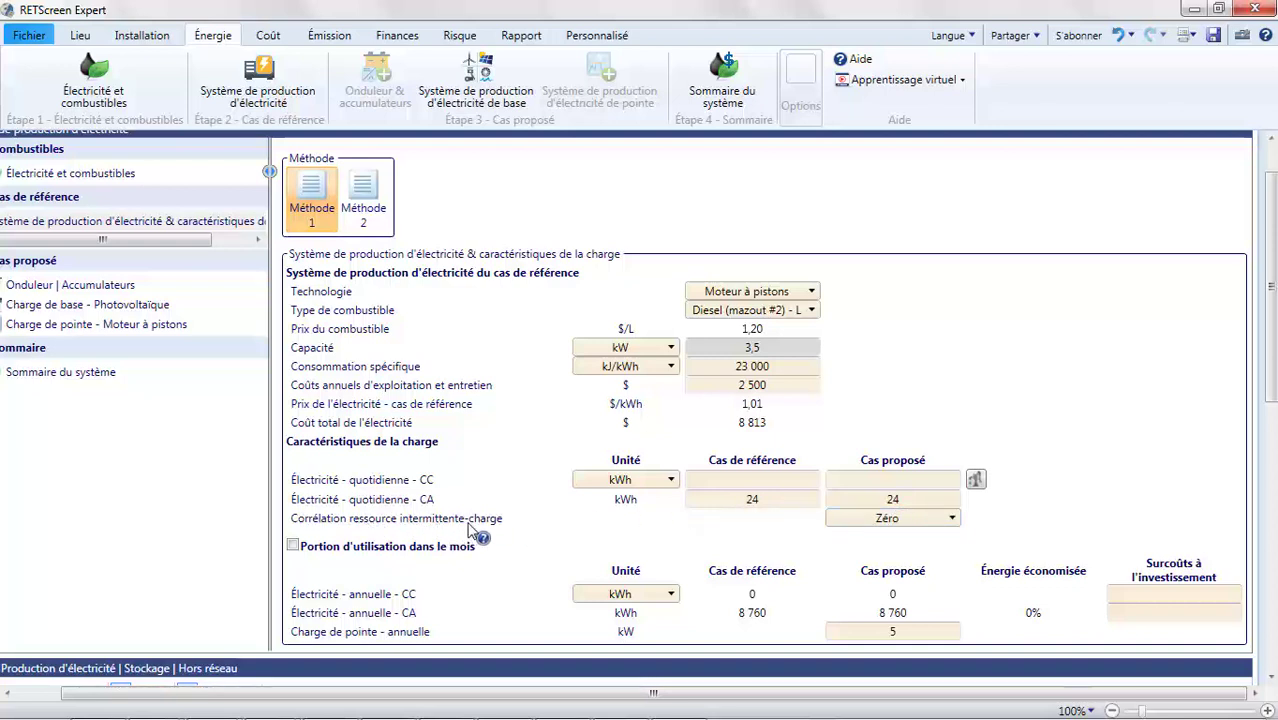
Check the intermittent resource-load correlation options, keeping Zéro, and view the Méthode 2 load inputs before returning to Méthode 1.
{"action": "left_click", "coordinate": [951, 518]}
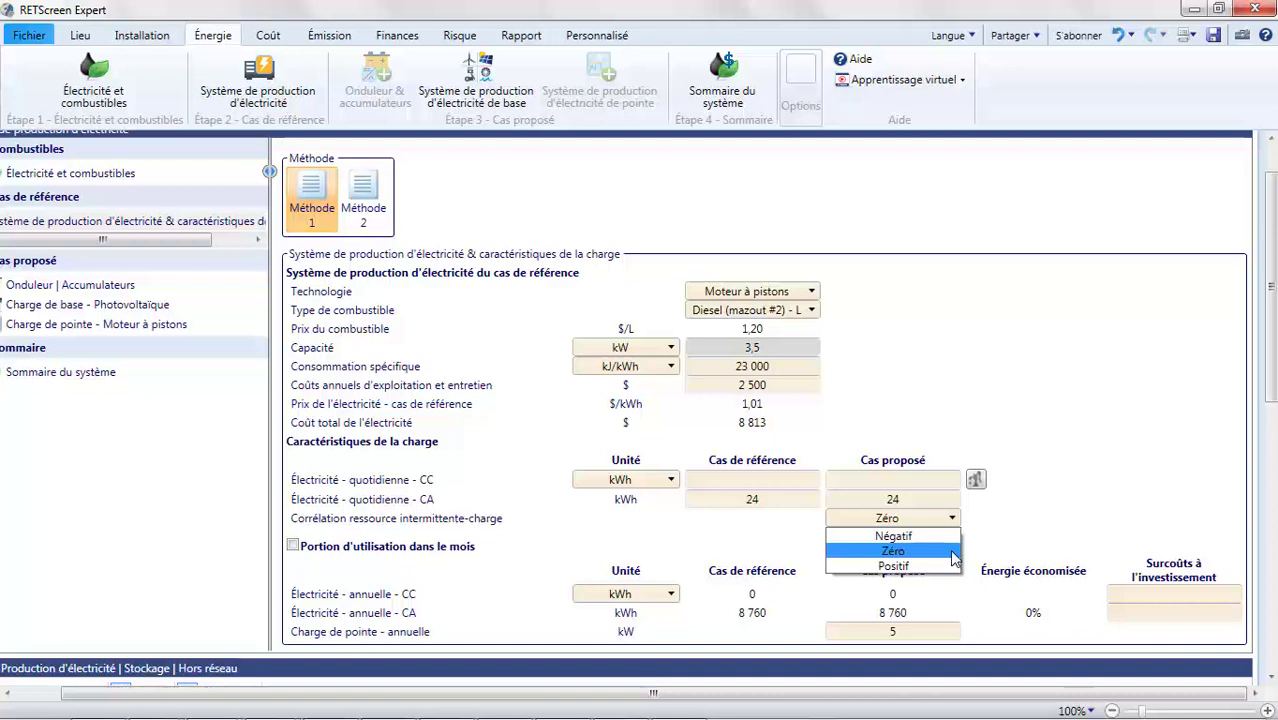
{"action": "left_click", "coordinate": [953, 557]}
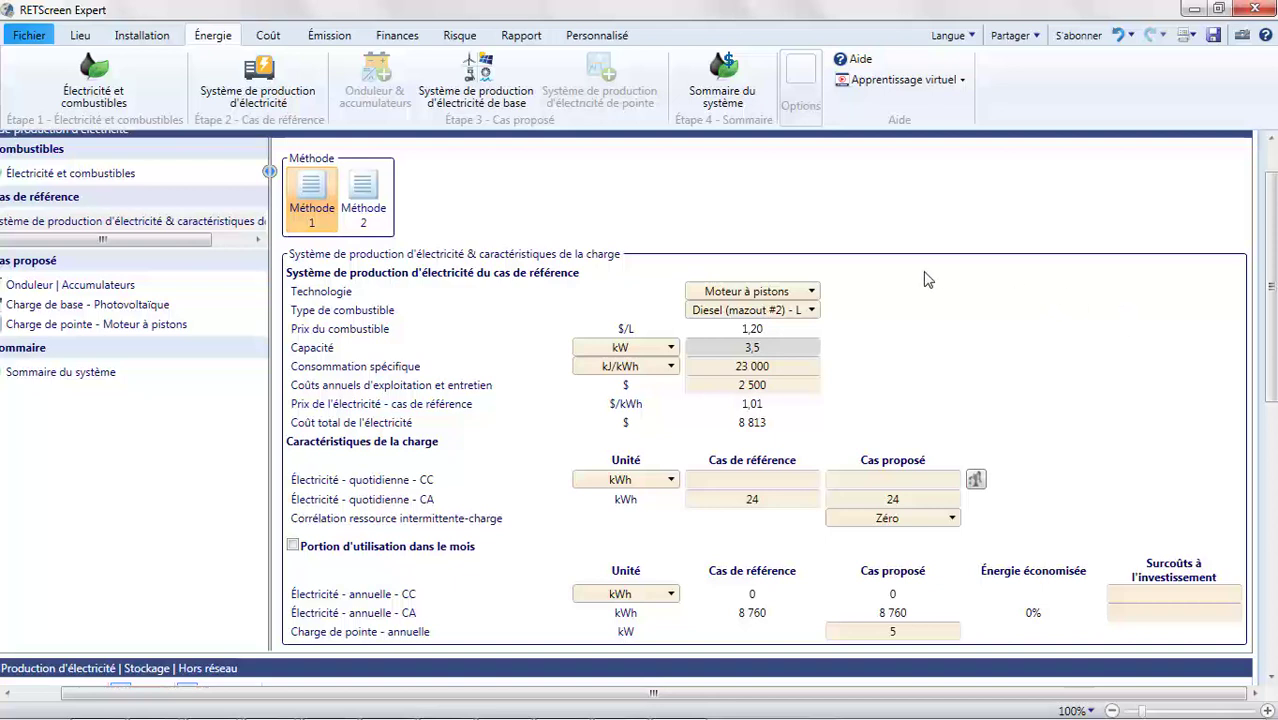
{"action": "left_click", "coordinate": [352, 200]}
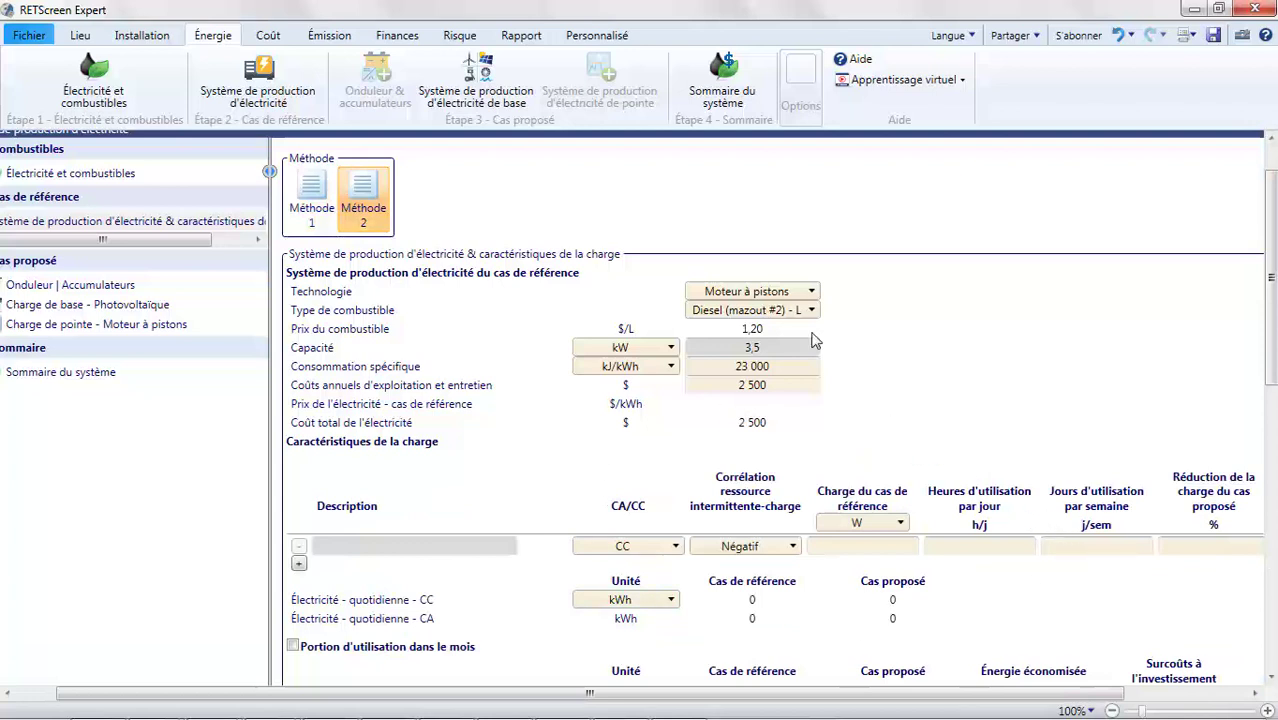
{"action": "left_click", "coordinate": [325, 207]}
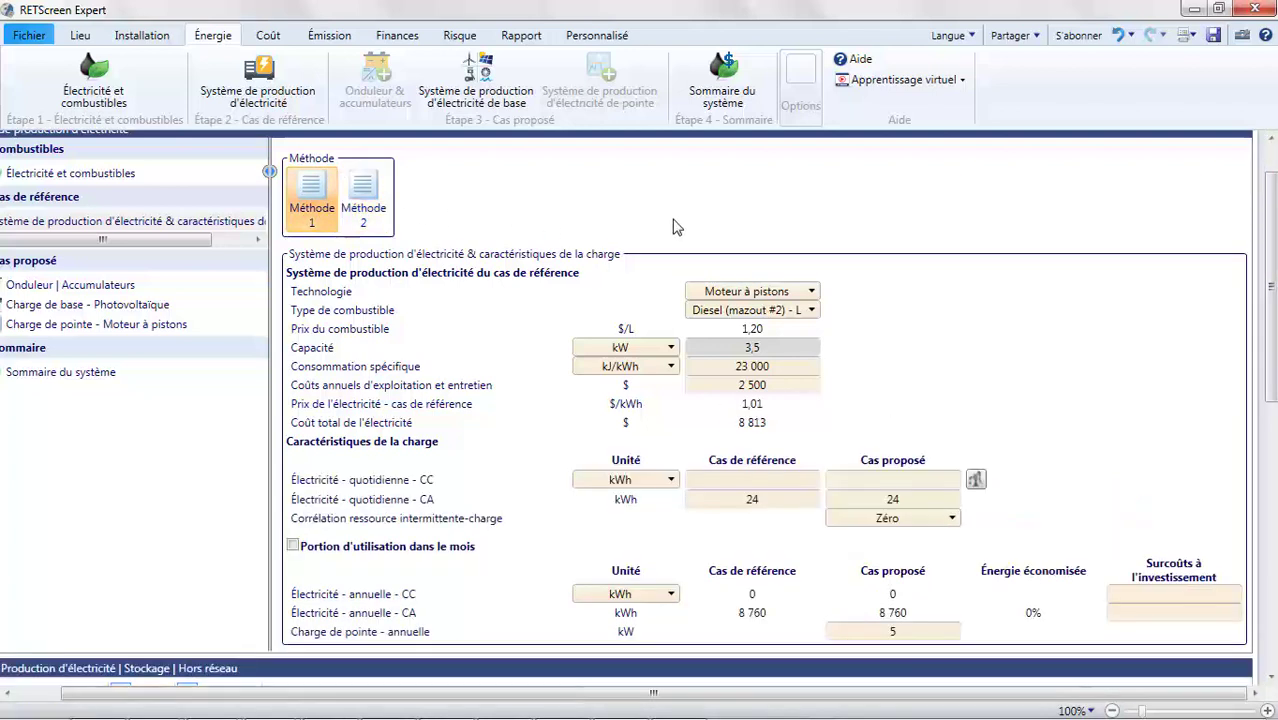
Look over the water pumping load calculator, including its application types, and close it without entering any data.
{"action": "left_click", "coordinate": [976, 481]}
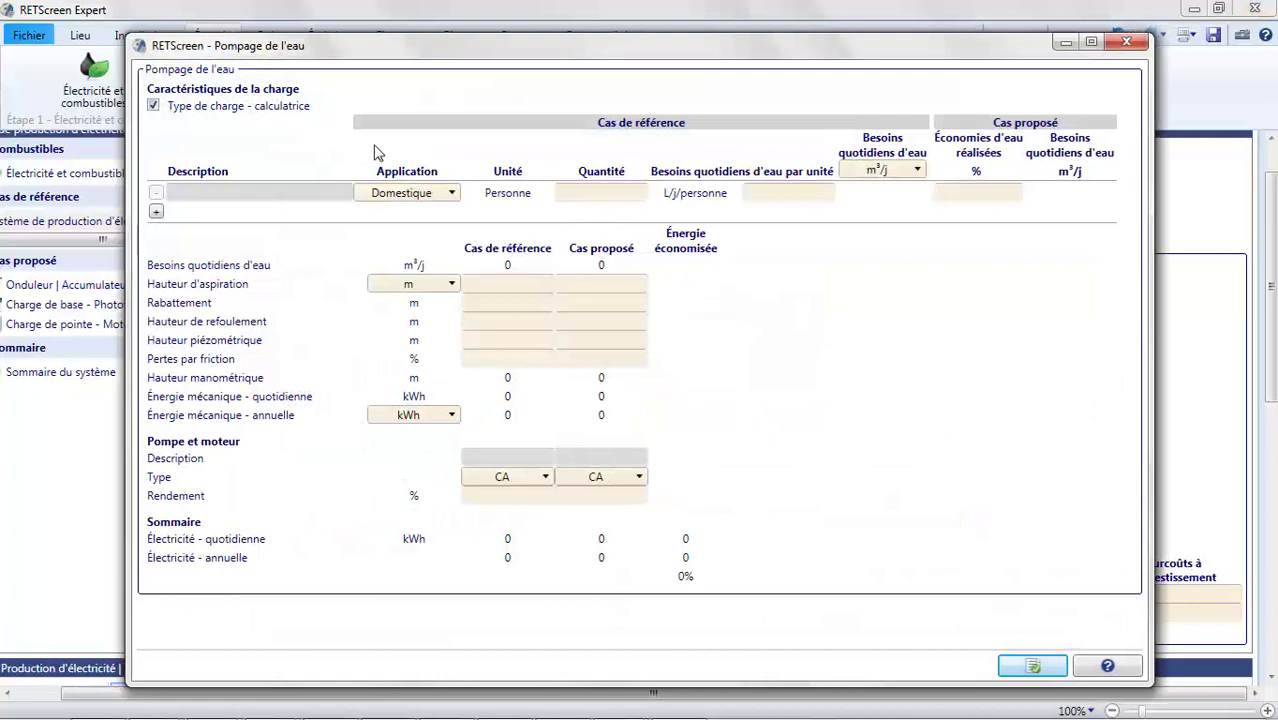
{"action": "left_click", "coordinate": [452, 194]}
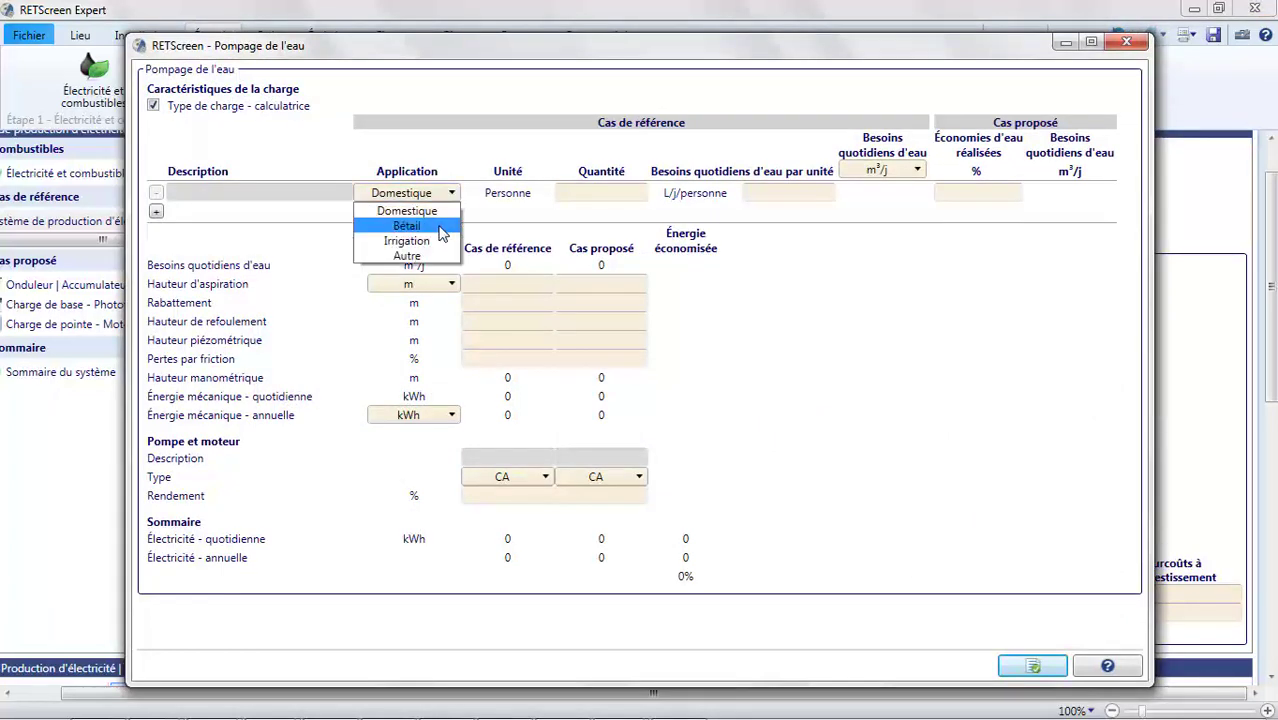
{"action": "left_click", "coordinate": [848, 297]}
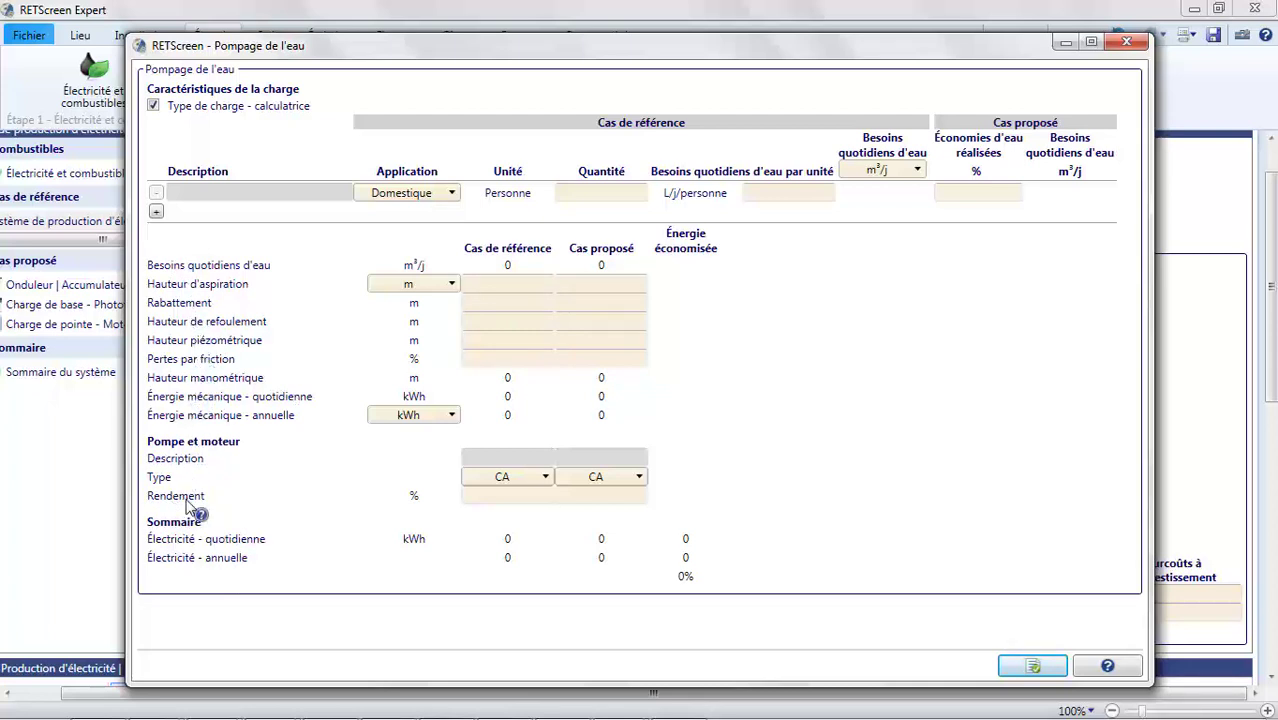
{"action": "left_click", "coordinate": [1120, 43]}
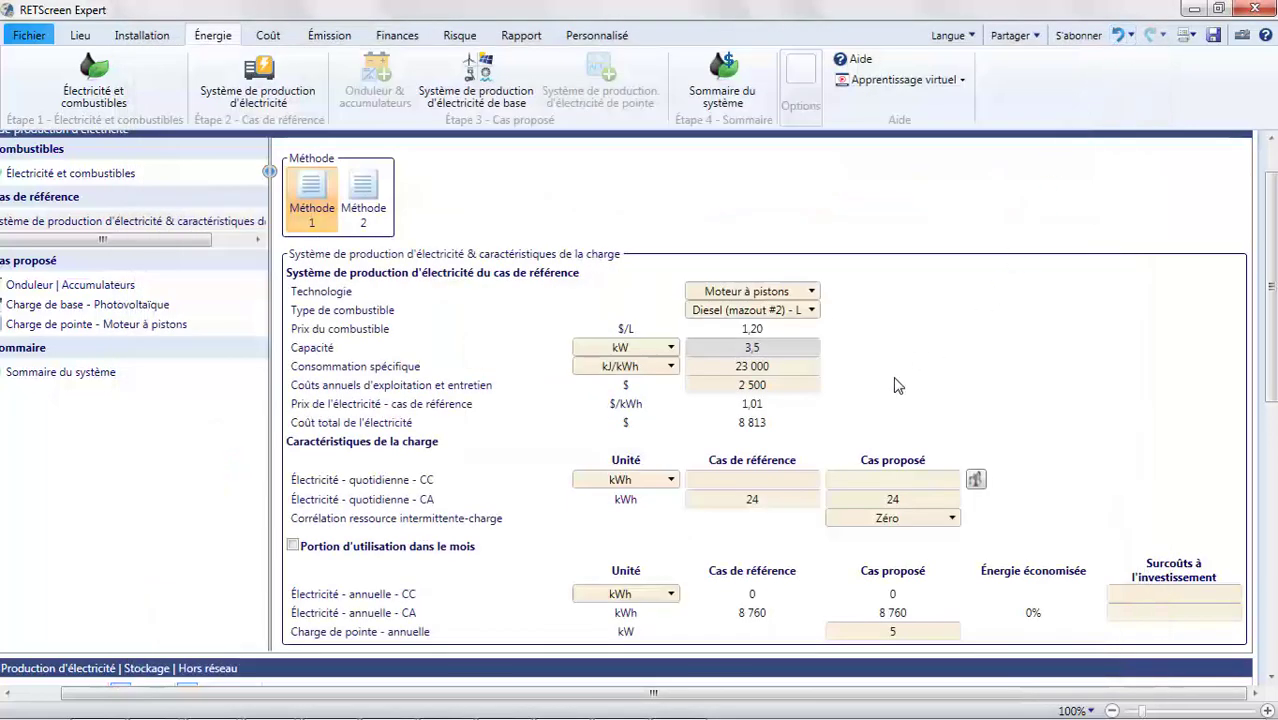
Enable the monthly usage fraction to view its January-to-December inputs for both cases, and disable it again.
{"action": "left_click", "coordinate": [300, 548]}
{"action": "scroll", "coordinate": [329, 548], "scroll_direction": "down", "scroll_amount": 3}
{"action": "scroll", "coordinate": [329, 548], "scroll_direction": "down", "scroll_amount": 2}
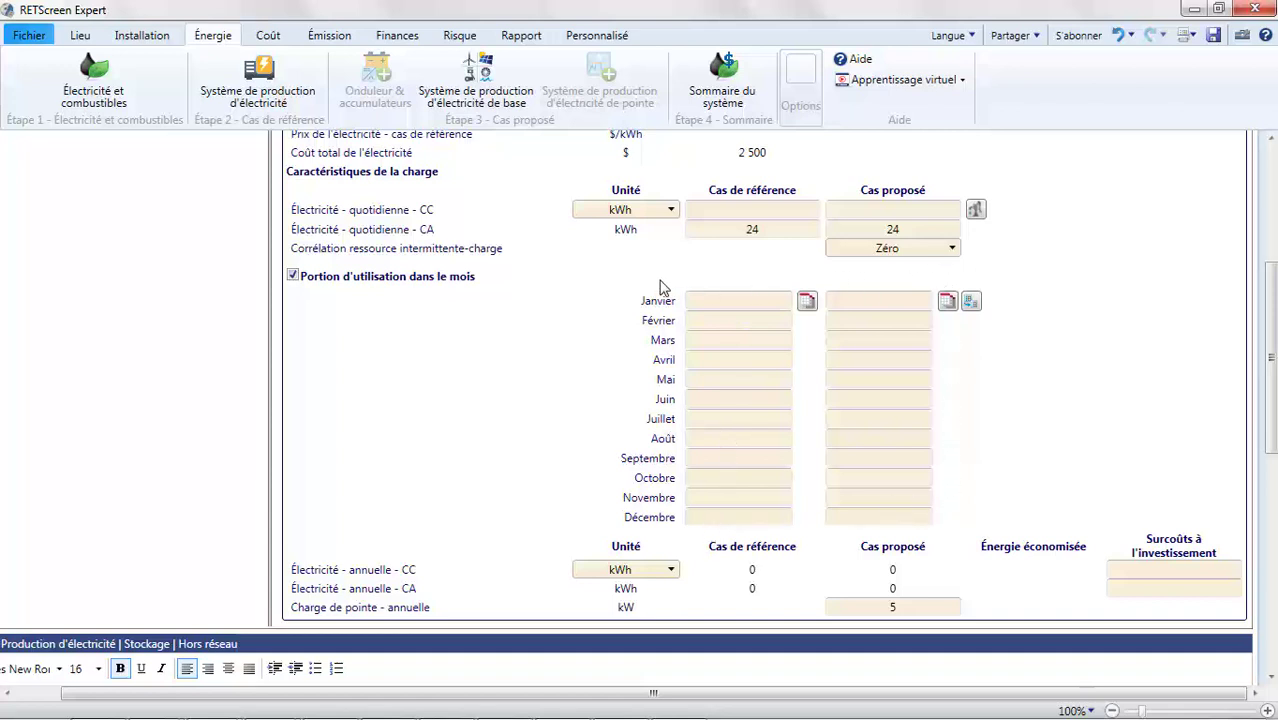
{"action": "left_click", "coordinate": [293, 277]}
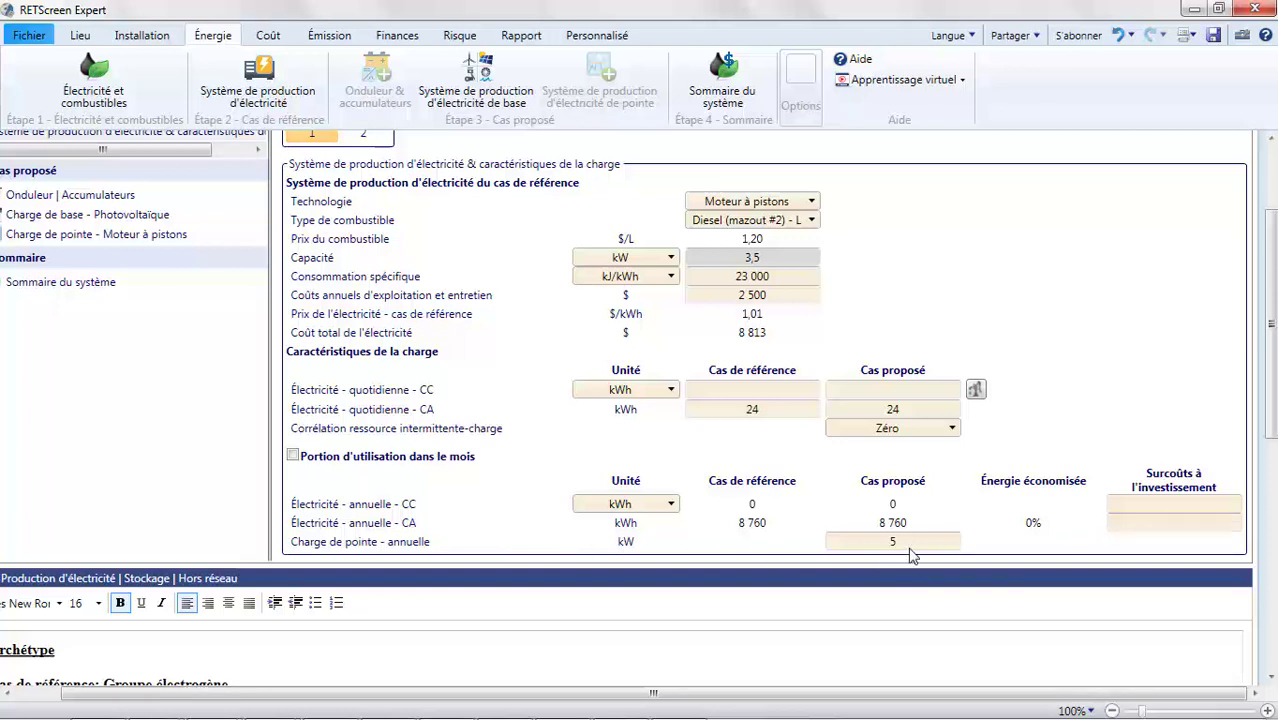
Open the proposed case's inverter and battery settings and examine the inverter's capacity and efficiency.
{"action": "left_click_drag", "start_coordinate": [690, 692], "coordinate": [642, 692]}
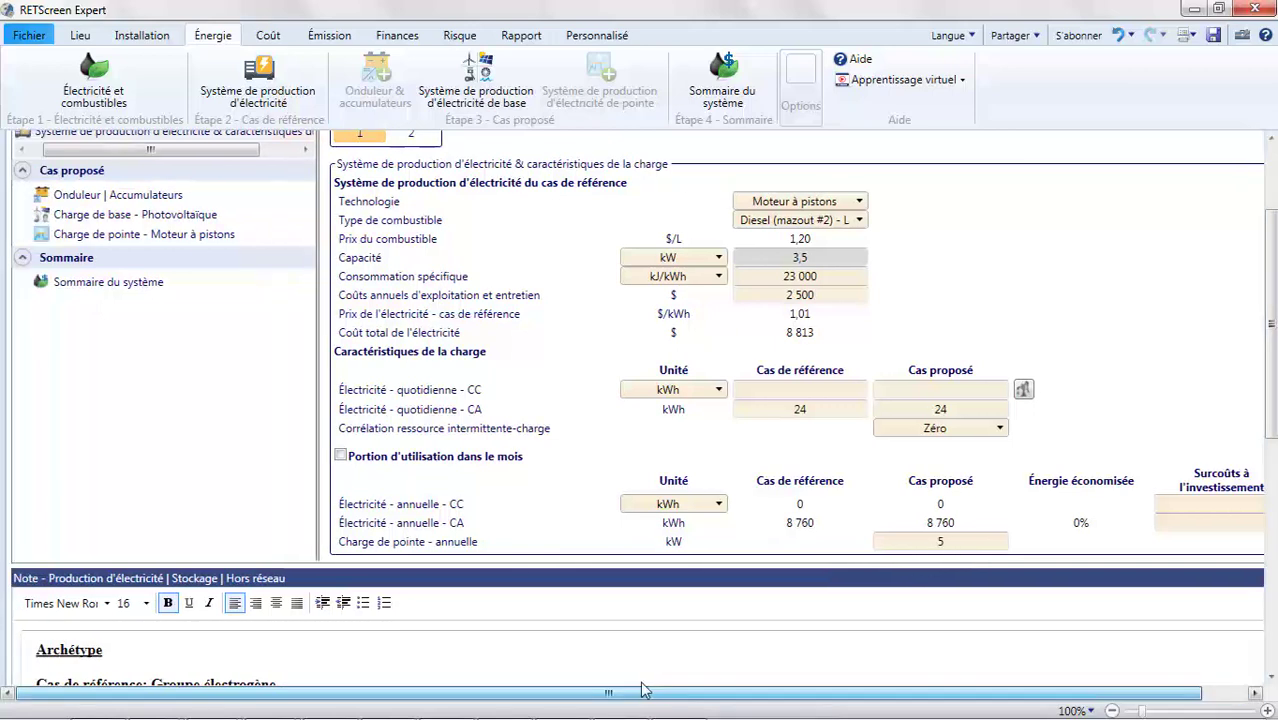
{"action": "scroll", "coordinate": [586, 621], "scroll_direction": "up", "scroll_amount": 2}
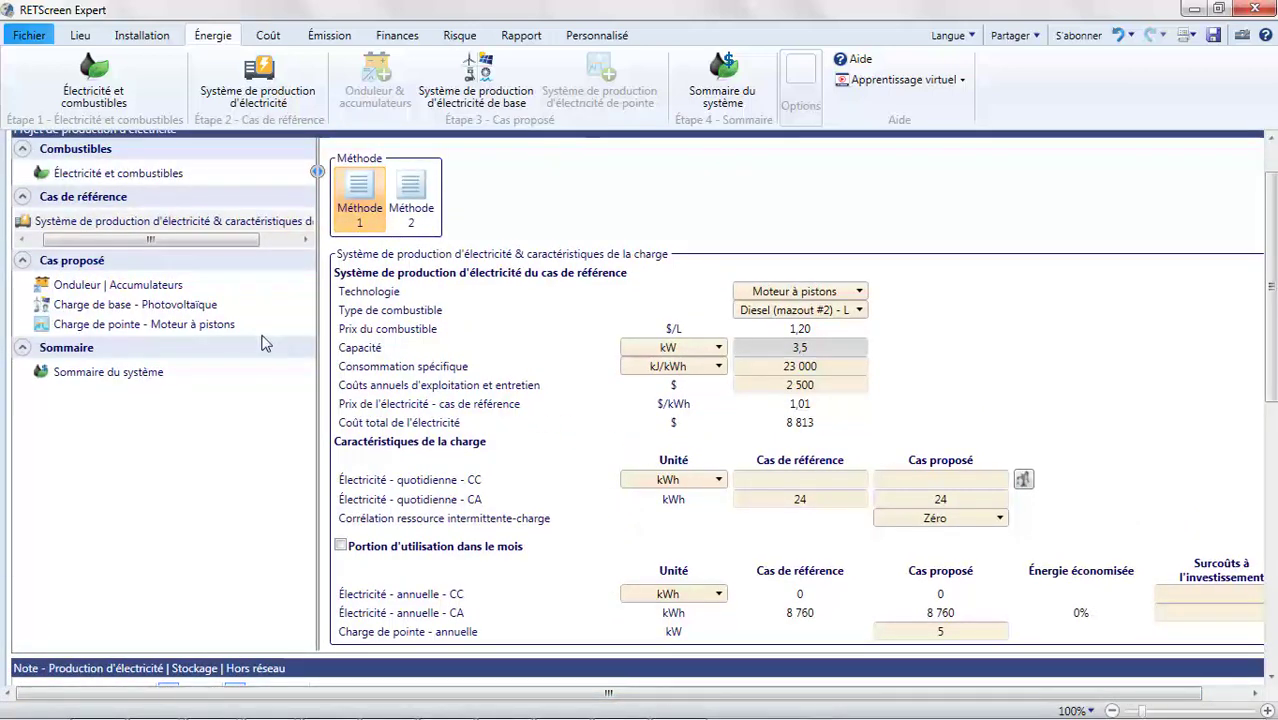
{"action": "left_click", "coordinate": [125, 287]}
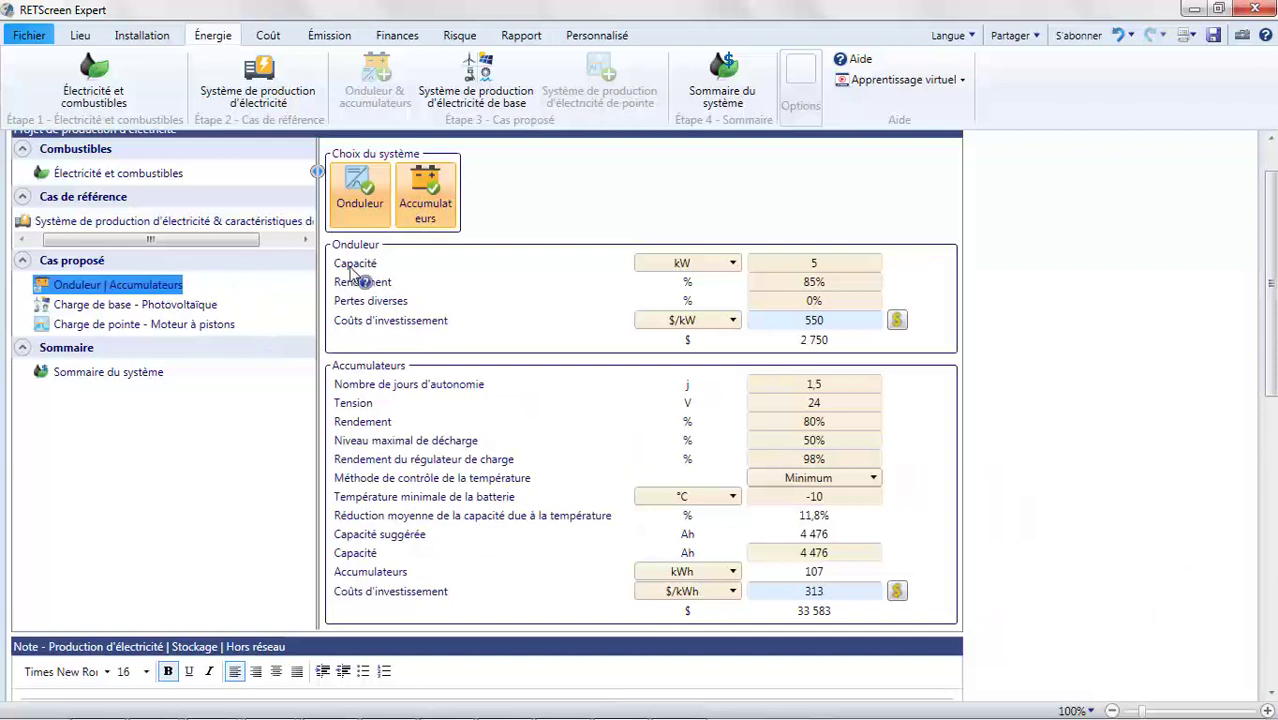
{"action": "left_click", "coordinate": [836, 281]}
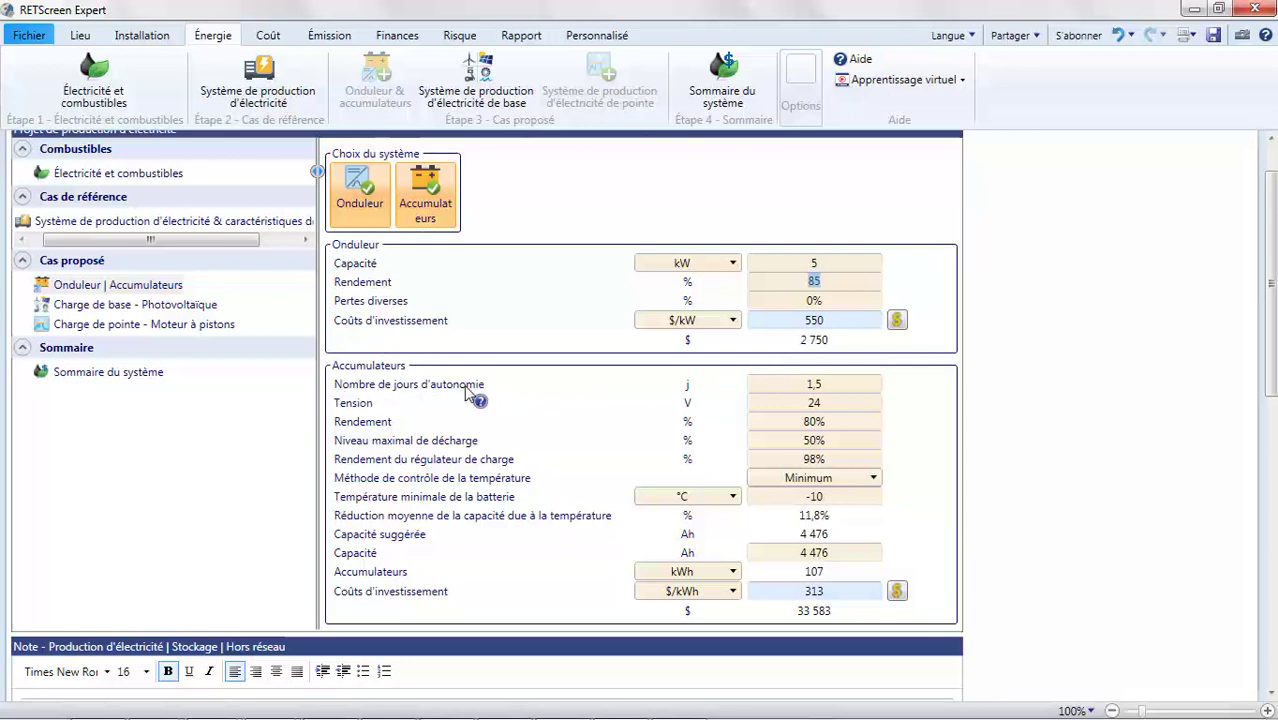
Read the help topic on the battery's number of days of autonomy, highlighting its definition, and close the help.
{"action": "left_click", "coordinate": [410, 388]}
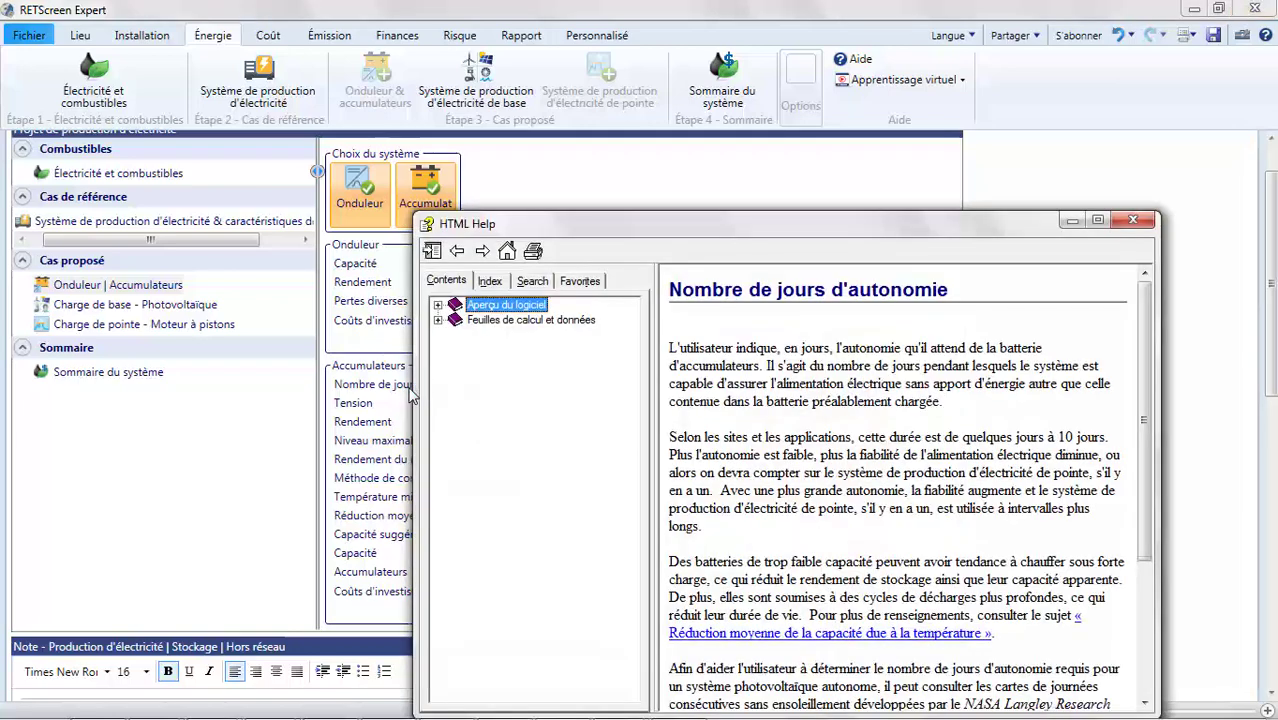
{"action": "left_click_drag", "start_coordinate": [765, 368], "coordinate": [943, 401]}
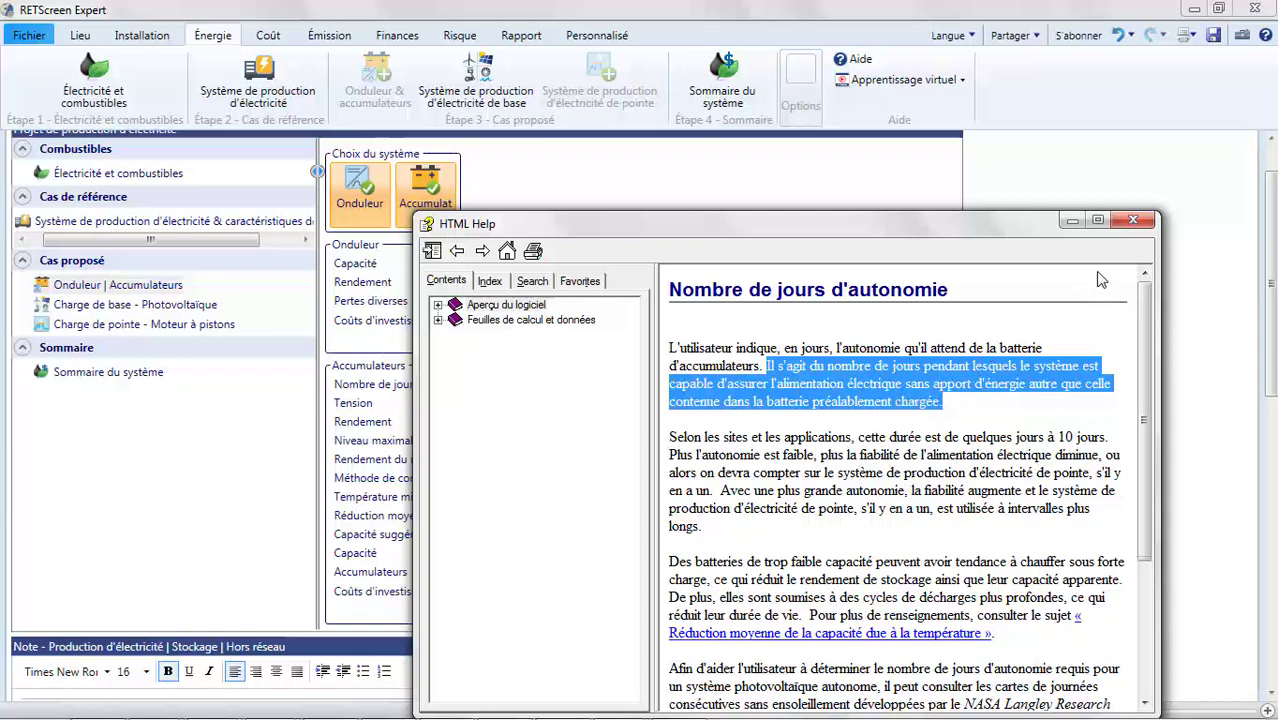
{"action": "left_click", "coordinate": [1143, 228]}
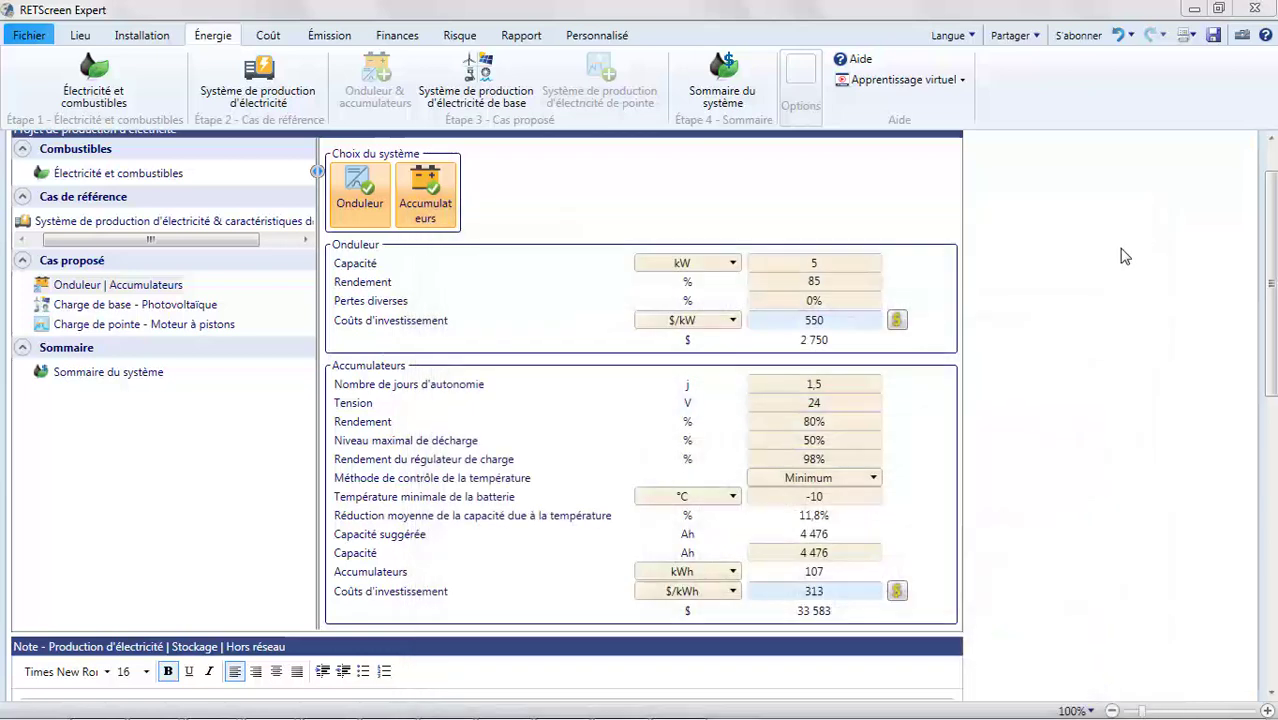
Examine the battery's efficiency, maximum depth of discharge and charge controller efficiency.
{"action": "left_click", "coordinate": [843, 420]}
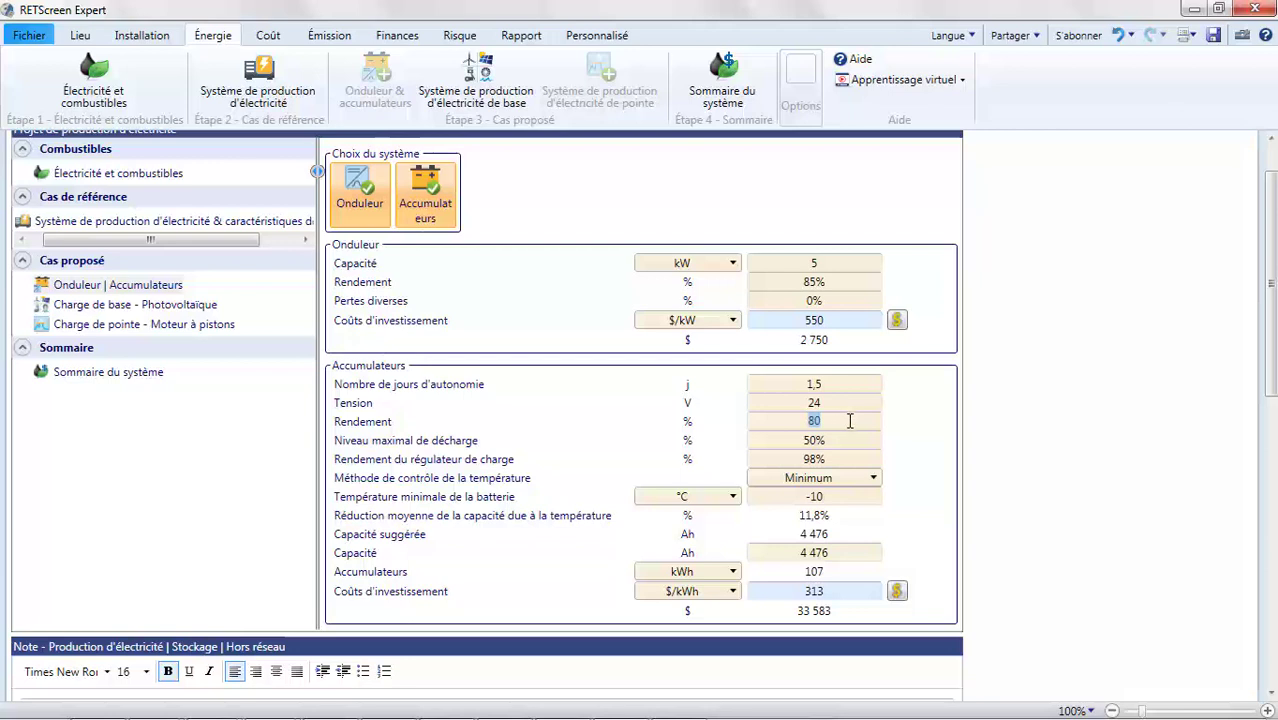
{"action": "left_click", "coordinate": [850, 436]}
{"action": "left_click", "coordinate": [851, 457]}
Check the battery temperature control methods, keeping Minimum, and consult the battery cost database without applying a value.
{"action": "left_click", "coordinate": [877, 481]}
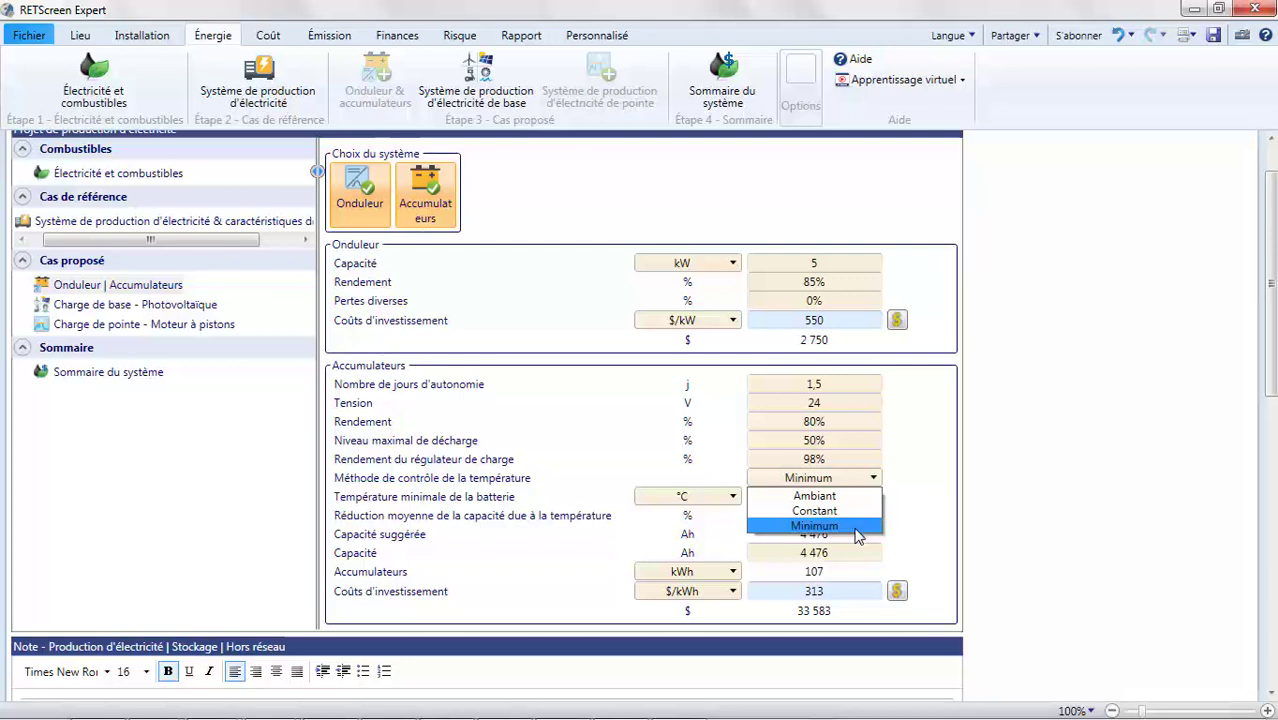
{"action": "left_click", "coordinate": [857, 527]}
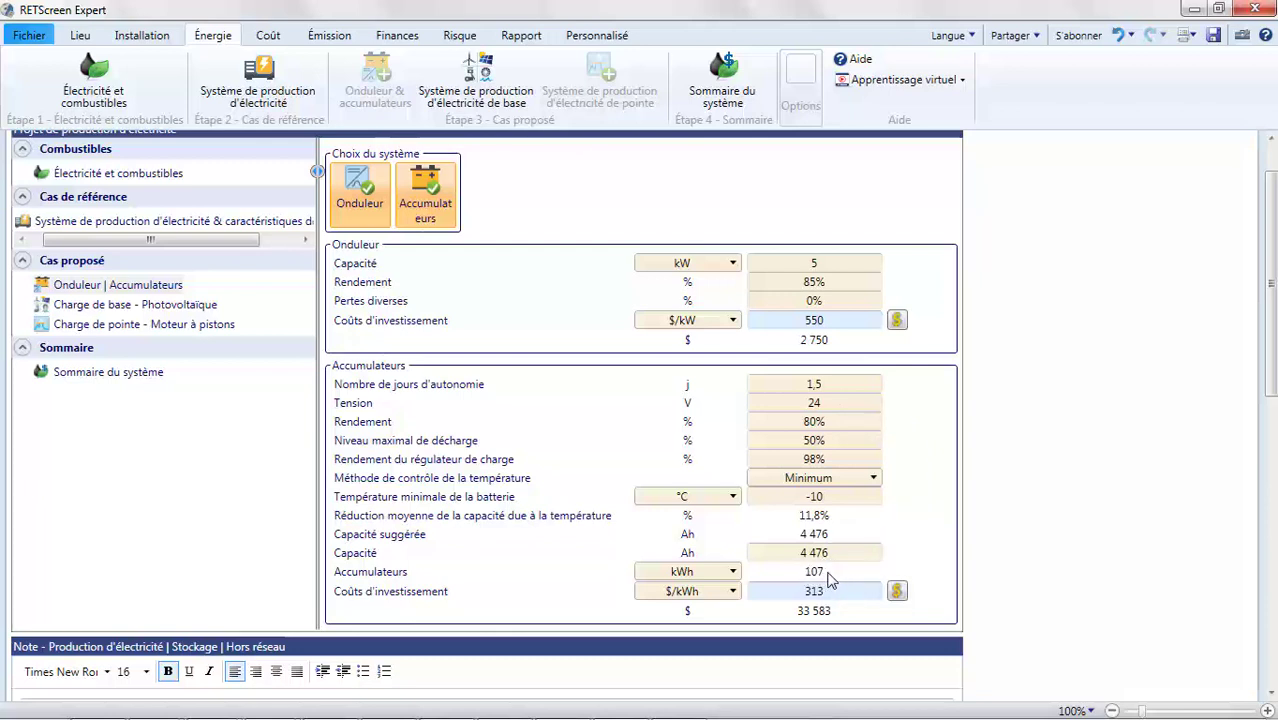
{"action": "left_click", "coordinate": [898, 592]}
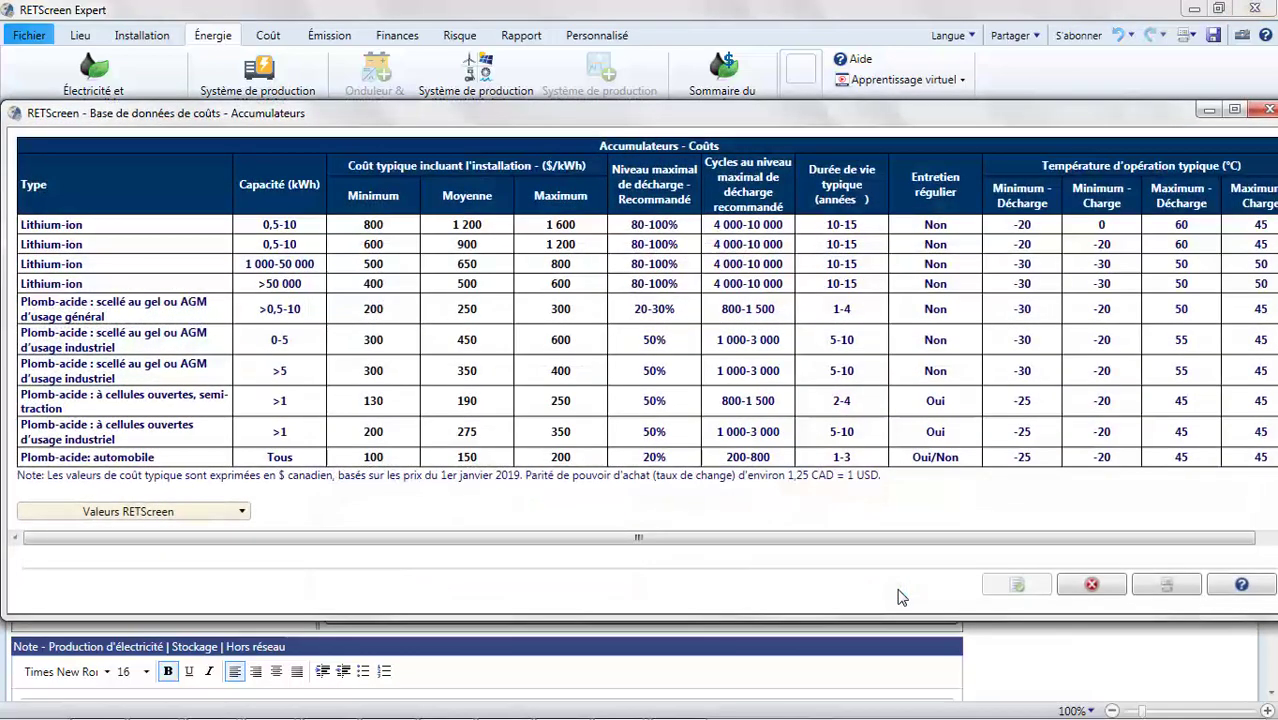
{"action": "left_click", "coordinate": [1090, 585]}
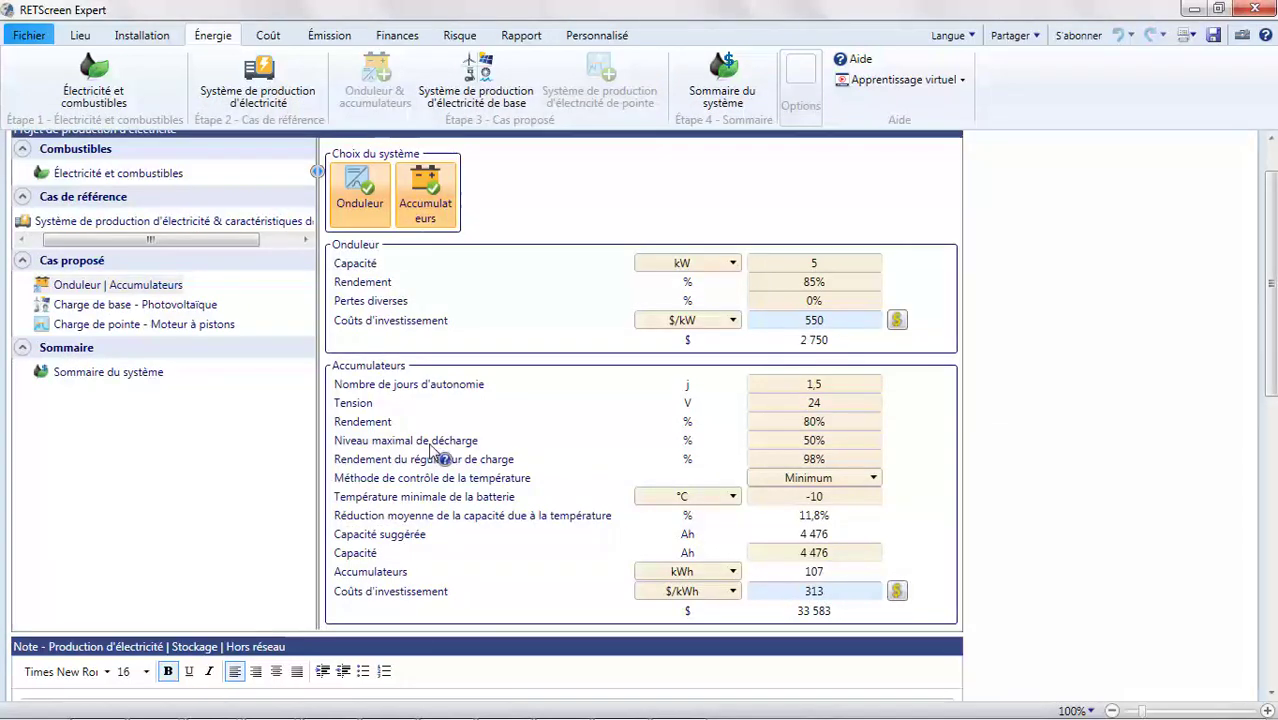
Review the photovoltaic base-load system, from its solar resource assessment and monthly data to its panel specifications and cost summary.
{"action": "left_click", "coordinate": [194, 306]}
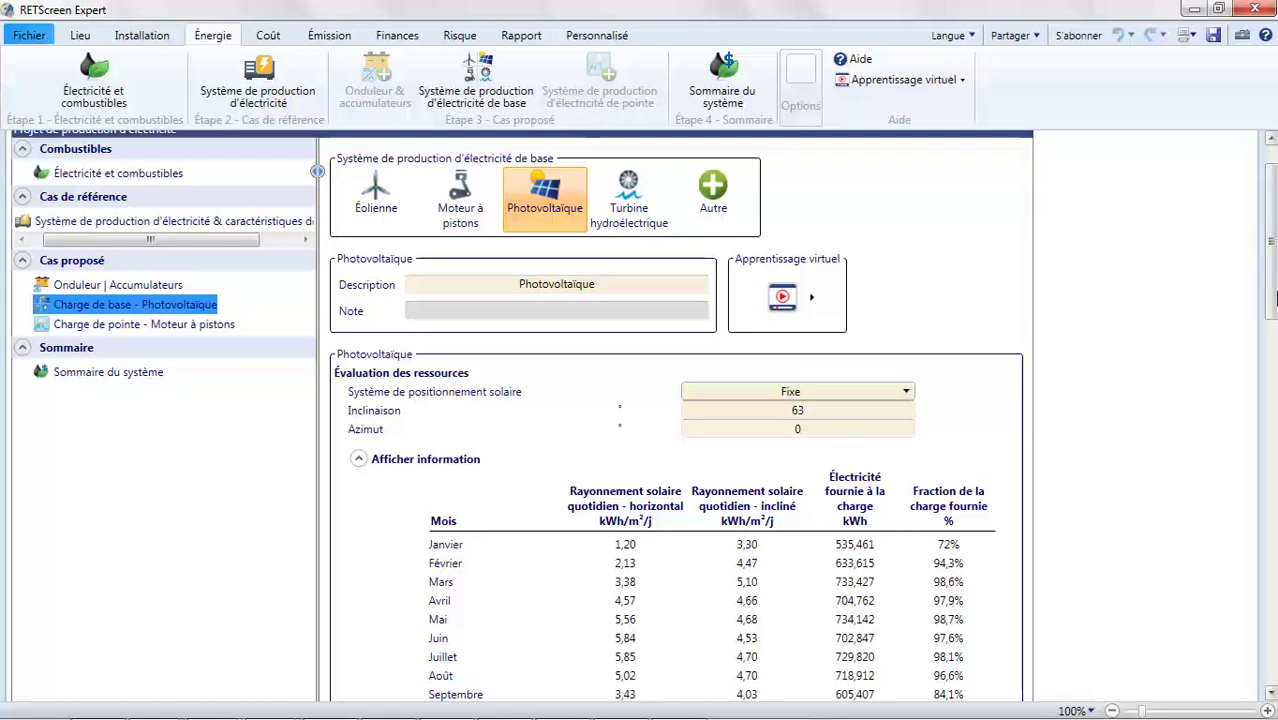
{"action": "left_click_drag", "start_coordinate": [1272, 302], "coordinate": [1274, 363]}
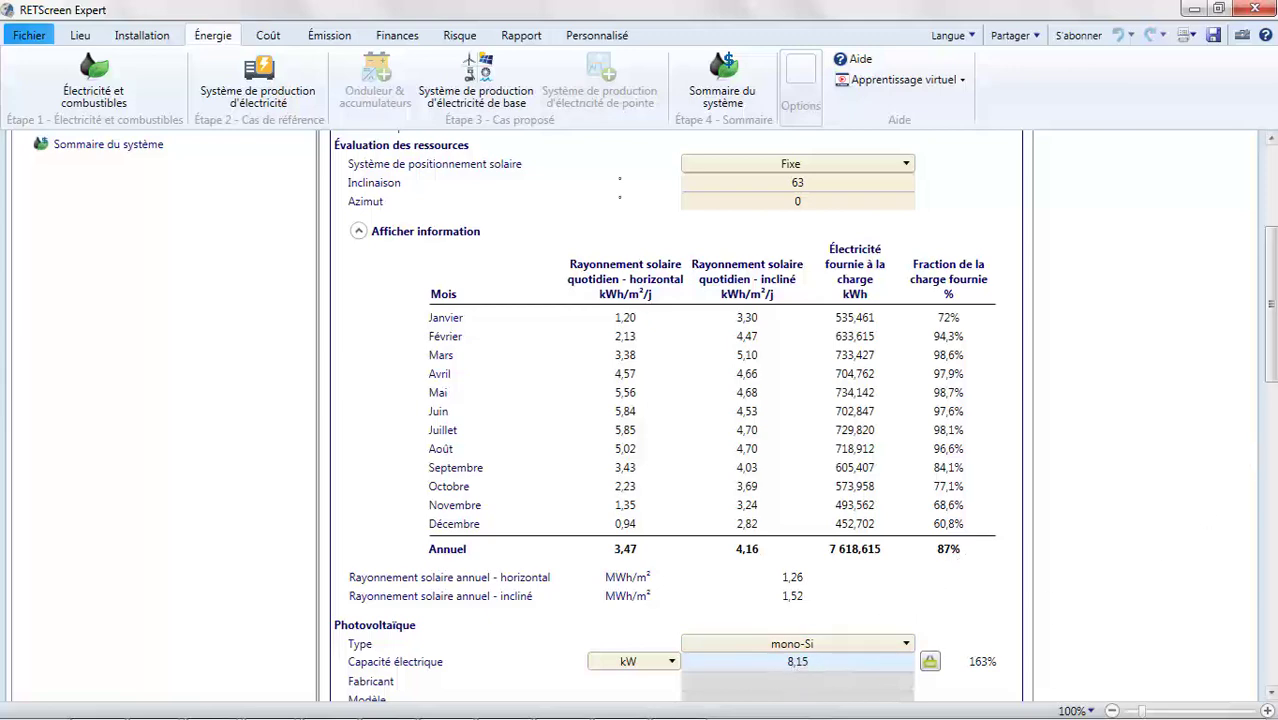
{"action": "scroll", "coordinate": [1269, 420], "scroll_direction": "down", "scroll_amount": 3}
{"action": "left_click_drag", "start_coordinate": [1270, 388], "coordinate": [1270, 414]}
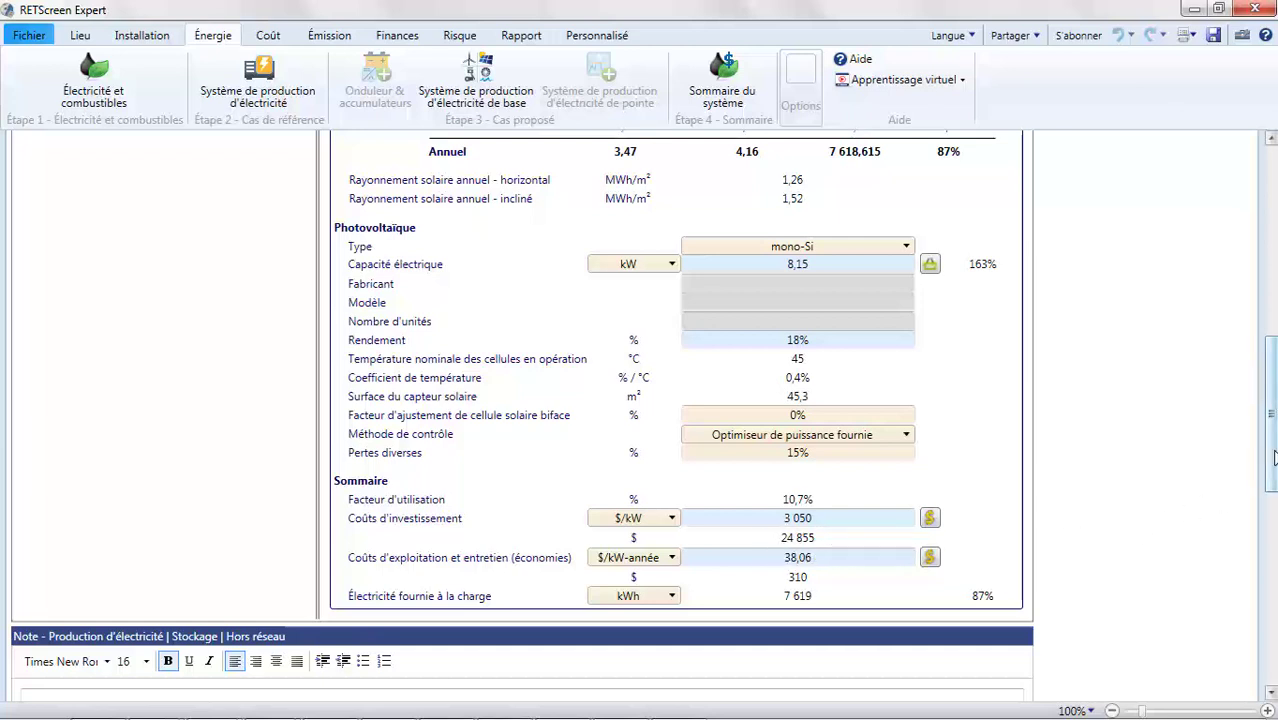
{"action": "scroll", "coordinate": [1269, 455], "scroll_direction": "up", "scroll_amount": 3}
{"action": "scroll", "coordinate": [1265, 230], "scroll_direction": "up", "scroll_amount": 3}
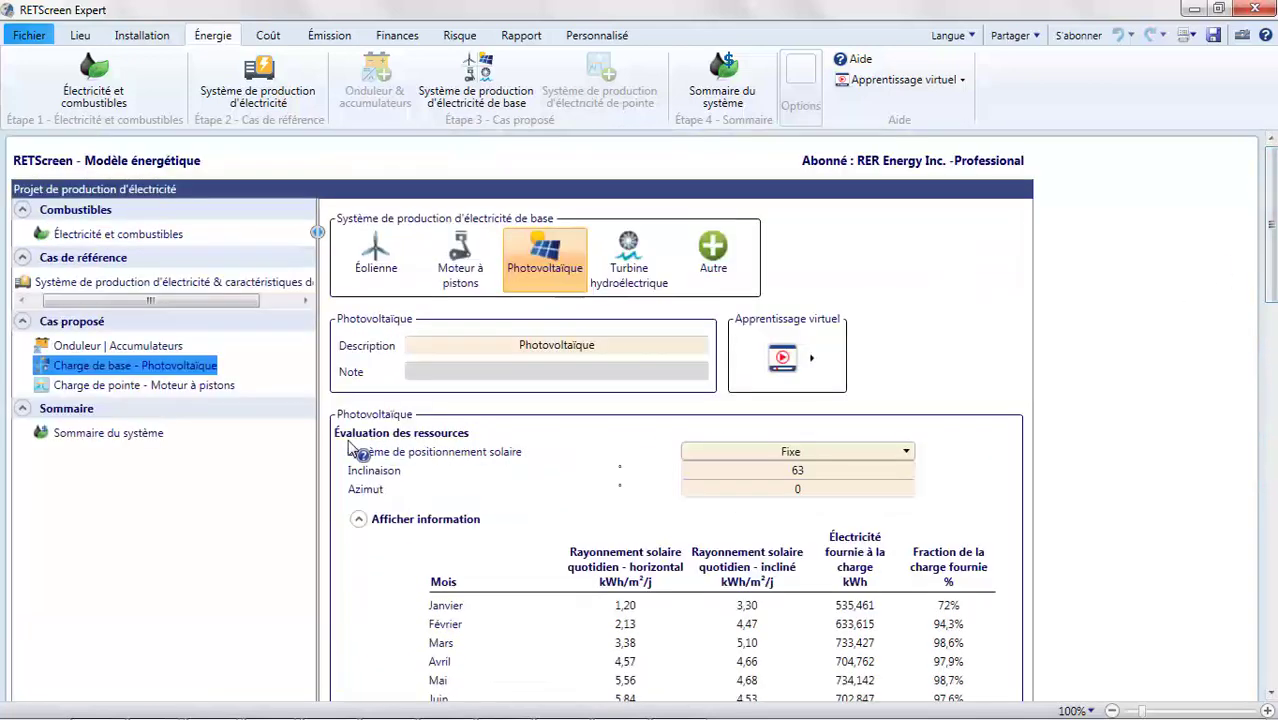
Review the peak-load reciprocating engine's monthly output, fuel use and costs, and examine the proposed case's system summary.
{"action": "left_click", "coordinate": [170, 390]}
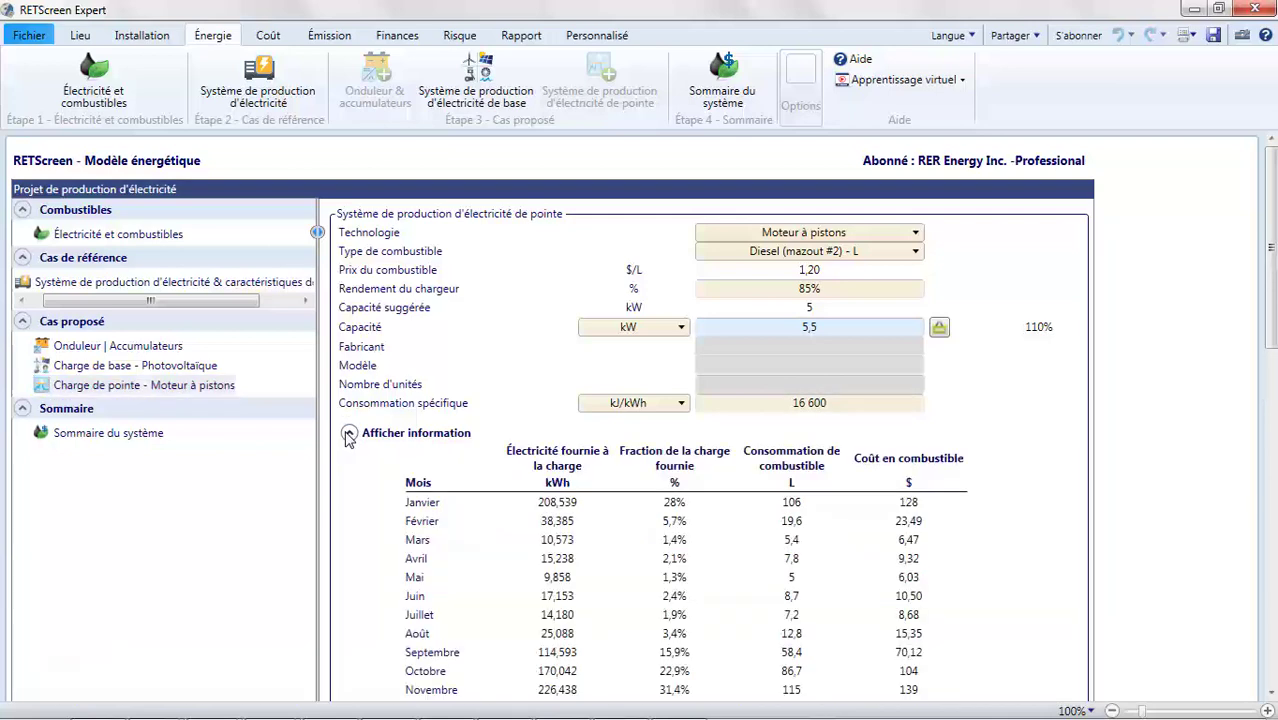
{"action": "scroll", "coordinate": [347, 440], "scroll_direction": "down", "scroll_amount": 5}
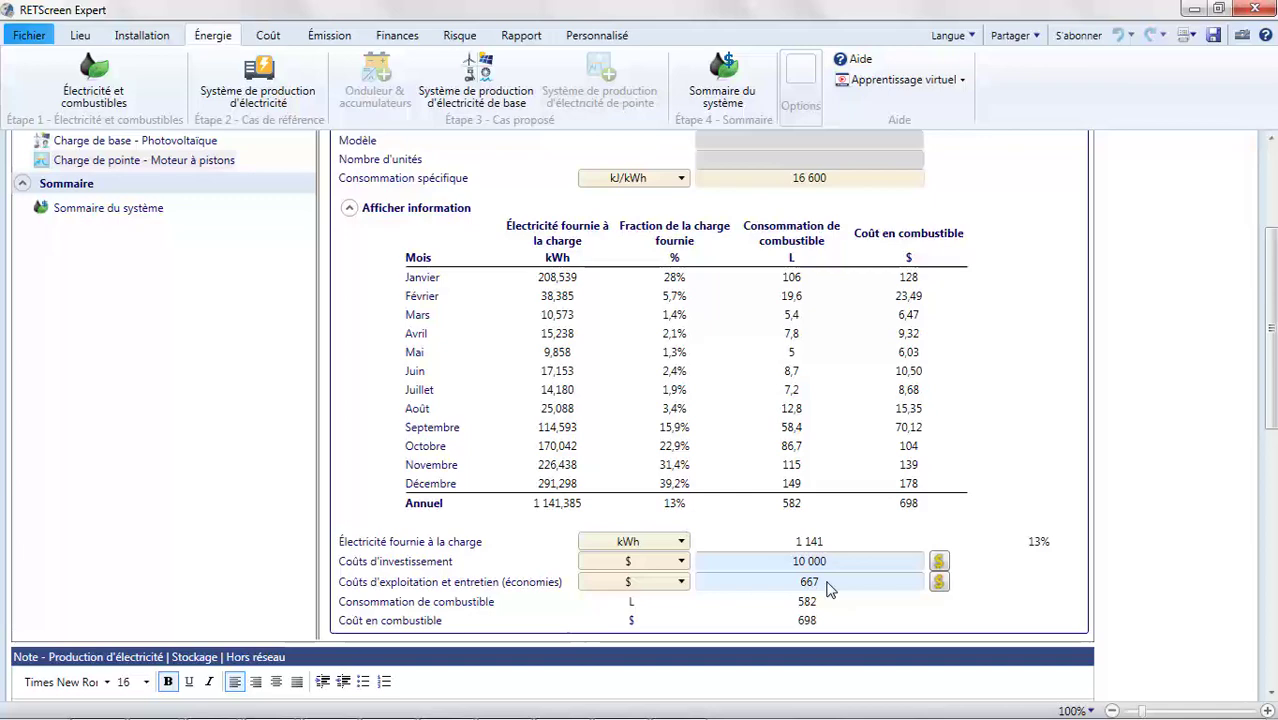
{"action": "left_click", "coordinate": [117, 208]}
{"action": "scroll", "coordinate": [155, 225], "scroll_direction": "up", "scroll_amount": 4}
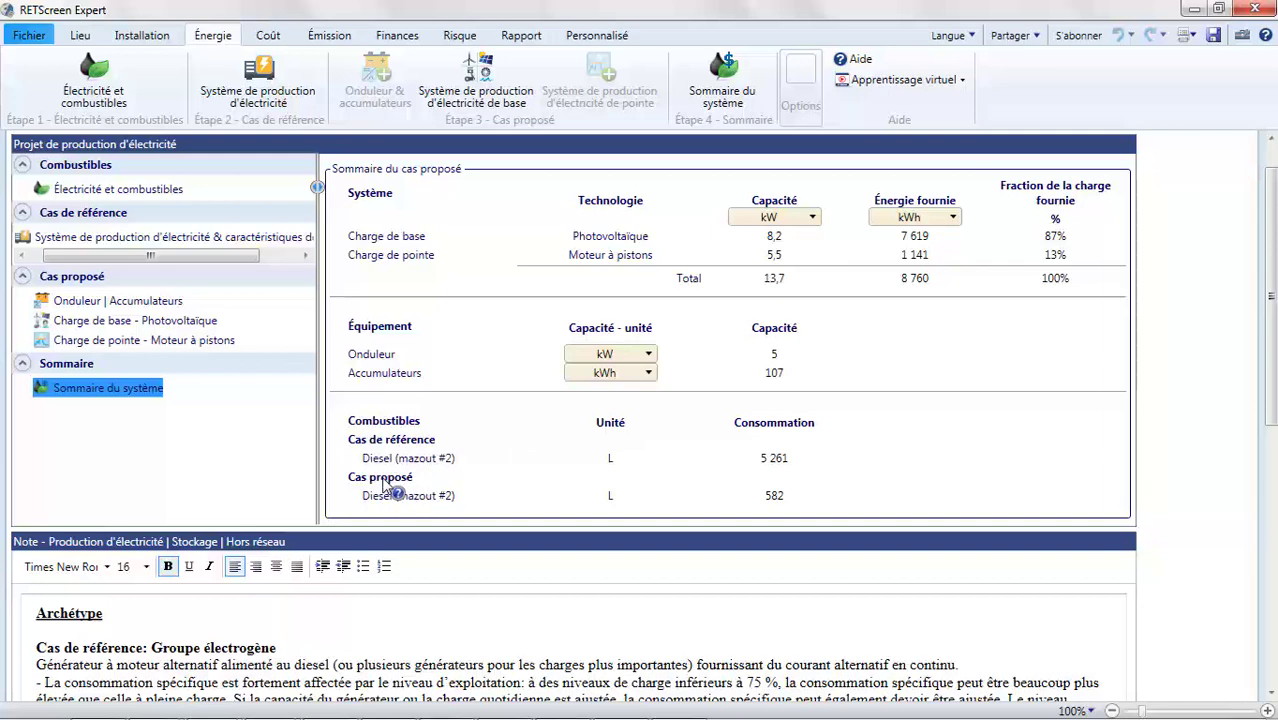
Open the cost analysis and check the cost or credit options for the generator purchase and installation entry, keeping crédit.
{"action": "left_click", "coordinate": [269, 36]}
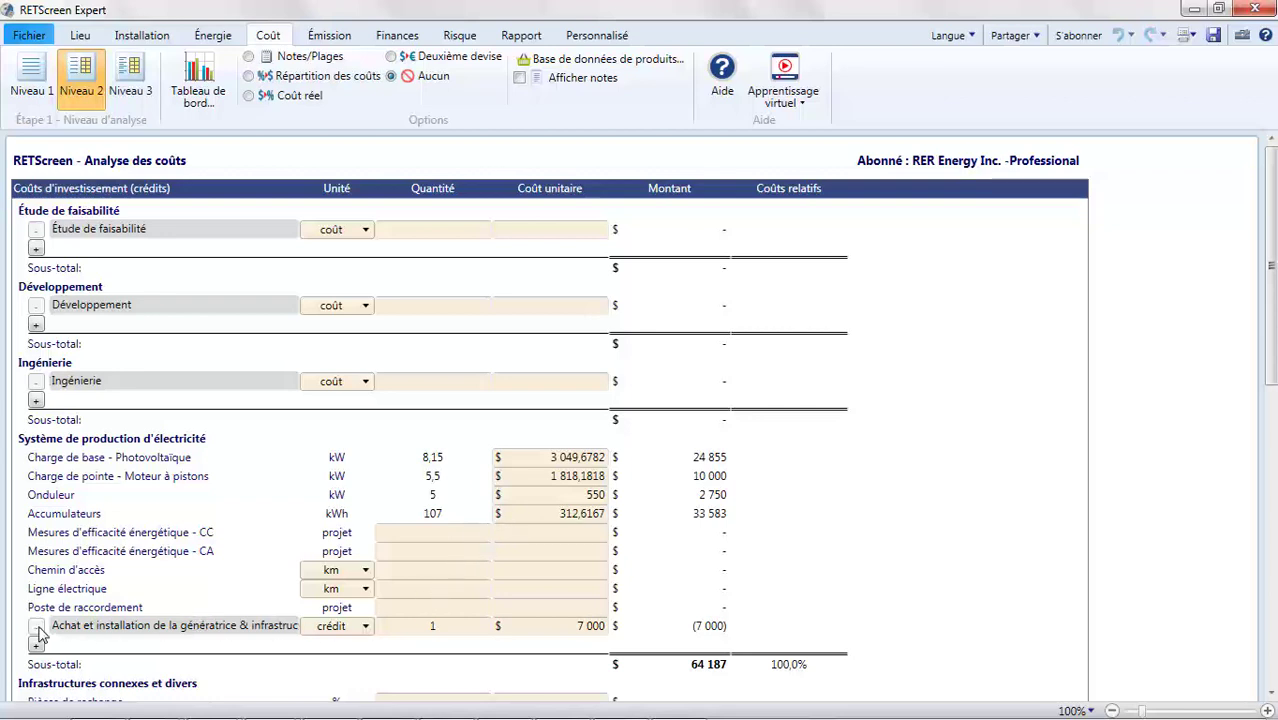
{"action": "left_click", "coordinate": [360, 636]}
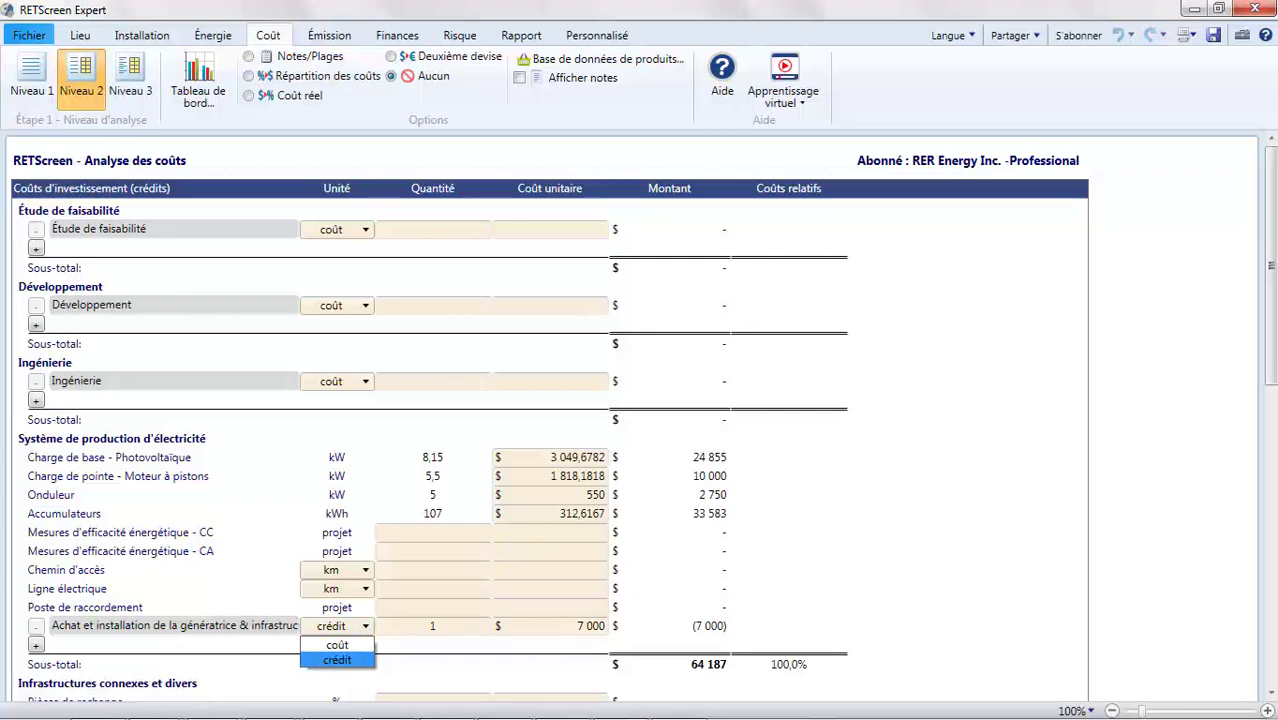
{"action": "key", "text": "Return"}
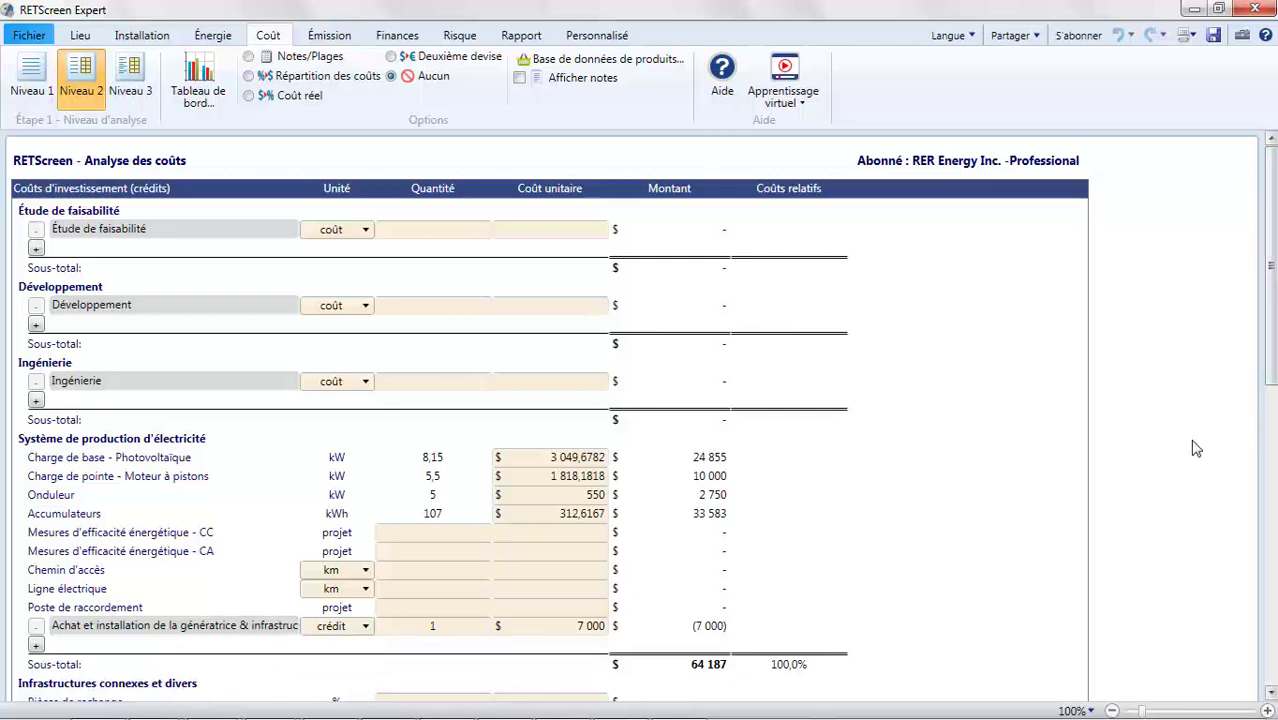
Review the total investment costs and annual costs, expanding the operation and maintenance data for the photovoltaic and engine systems.
{"action": "scroll", "coordinate": [868, 474], "scroll_direction": "down", "scroll_amount": 1}
{"action": "scroll", "coordinate": [868, 474], "scroll_direction": "down", "scroll_amount": 5}
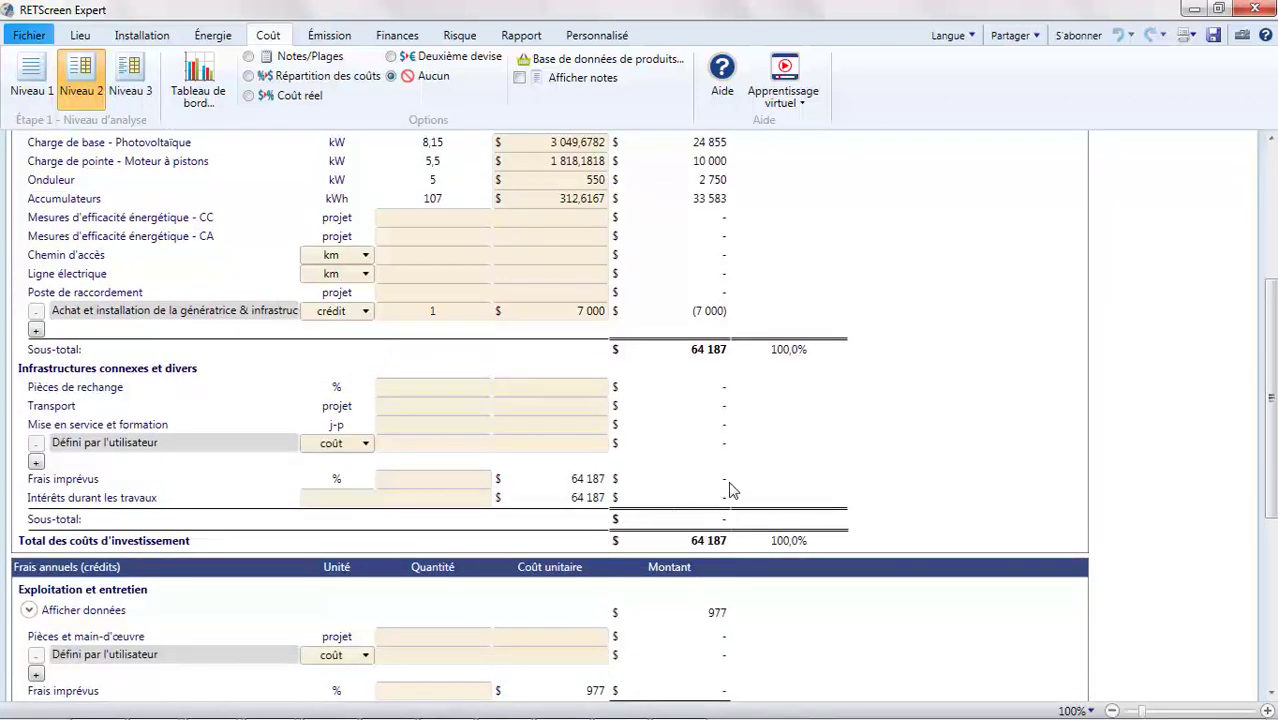
{"action": "scroll", "coordinate": [729, 488], "scroll_direction": "down", "scroll_amount": 5}
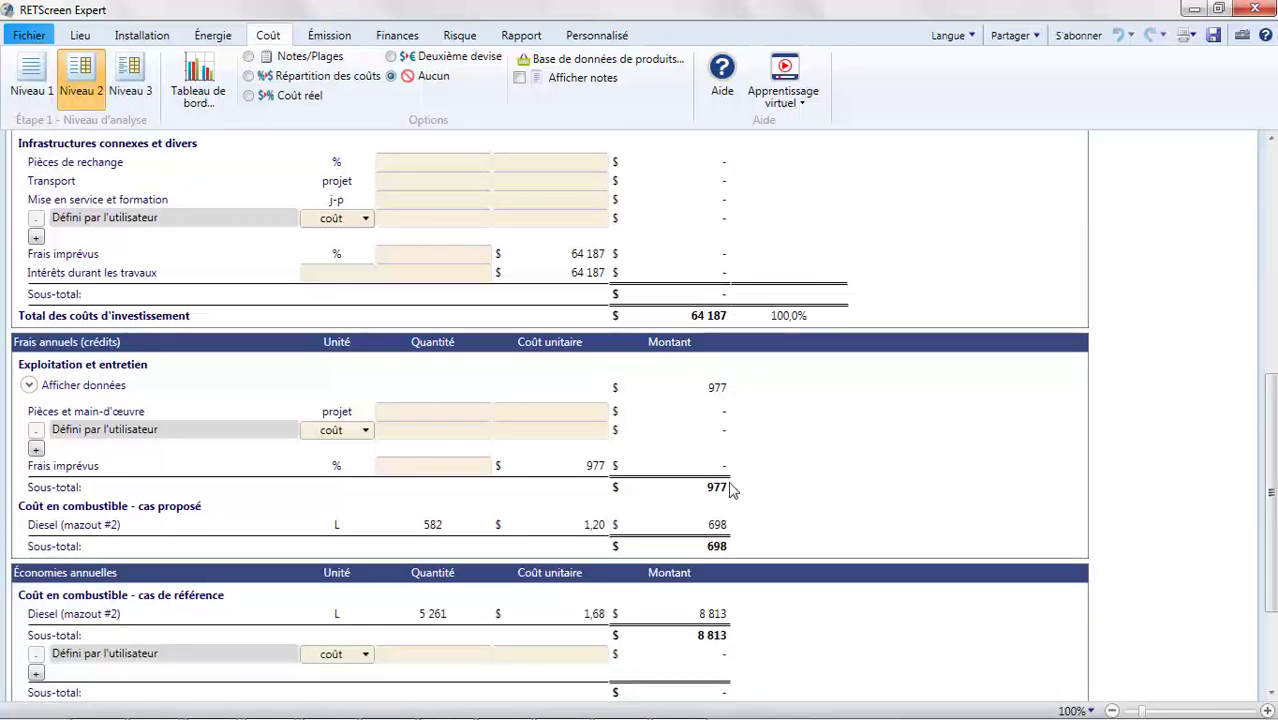
{"action": "scroll", "coordinate": [731, 488], "scroll_direction": "down", "scroll_amount": 1}
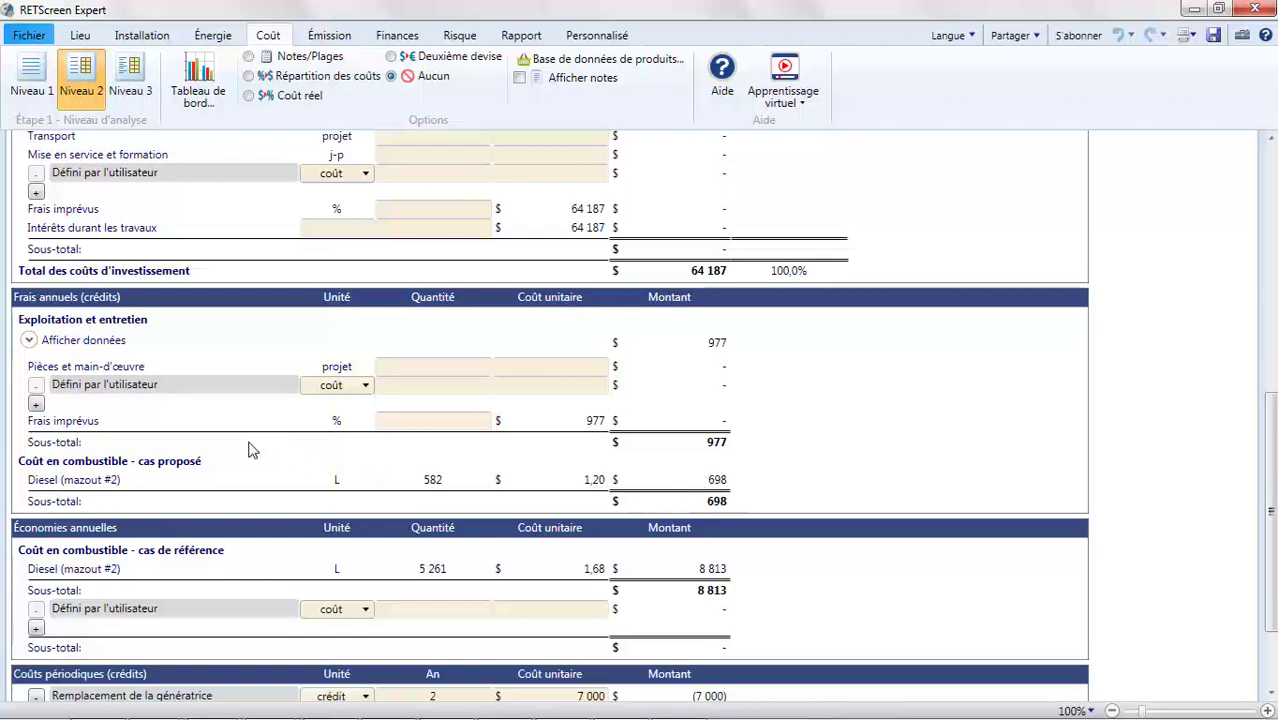
{"action": "left_click", "coordinate": [29, 341]}
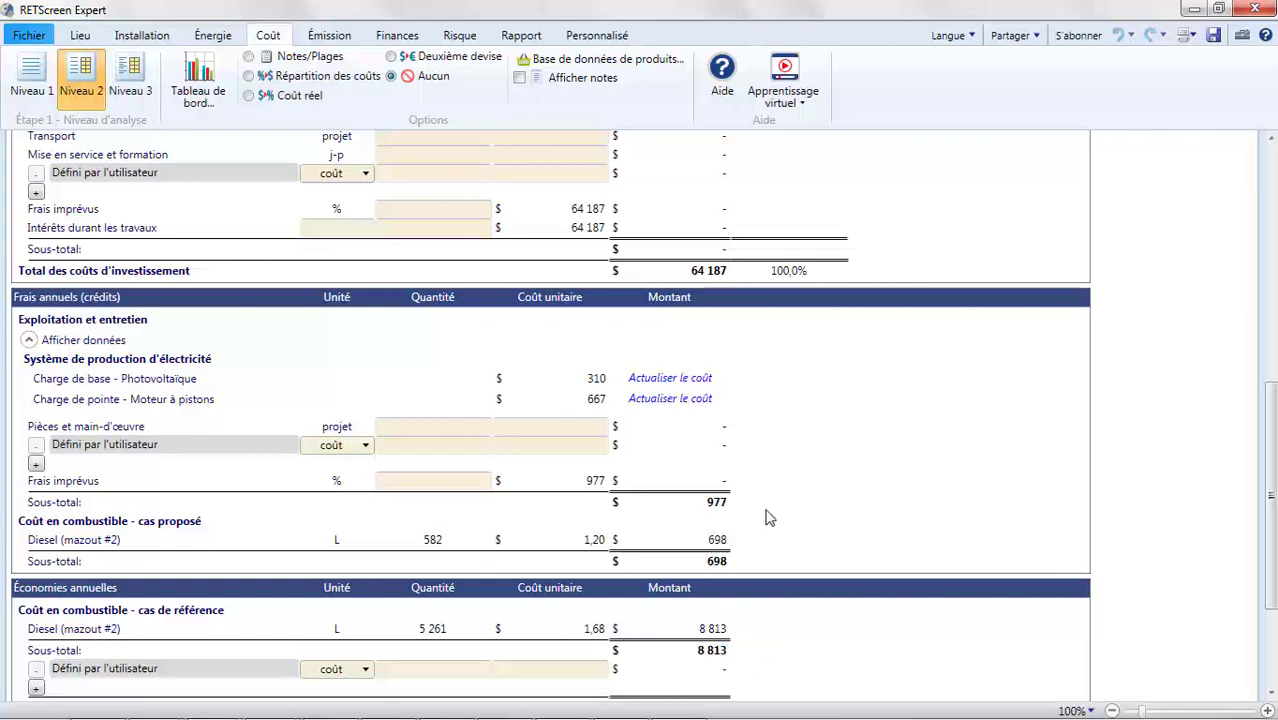
Examine the periodic replacement costs and check the cost or credit options for the generator replacement, keeping crédit.
{"action": "scroll", "coordinate": [787, 514], "scroll_direction": "down", "scroll_amount": 3}
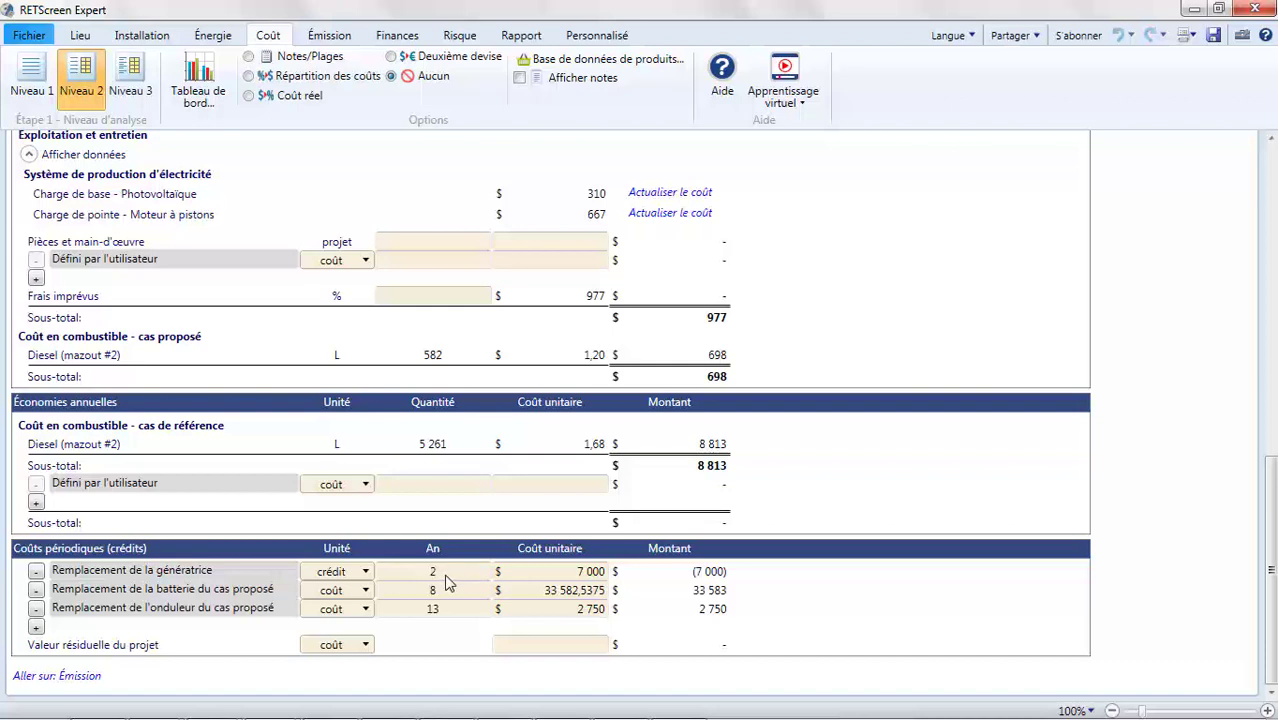
{"action": "left_click", "coordinate": [367, 577]}
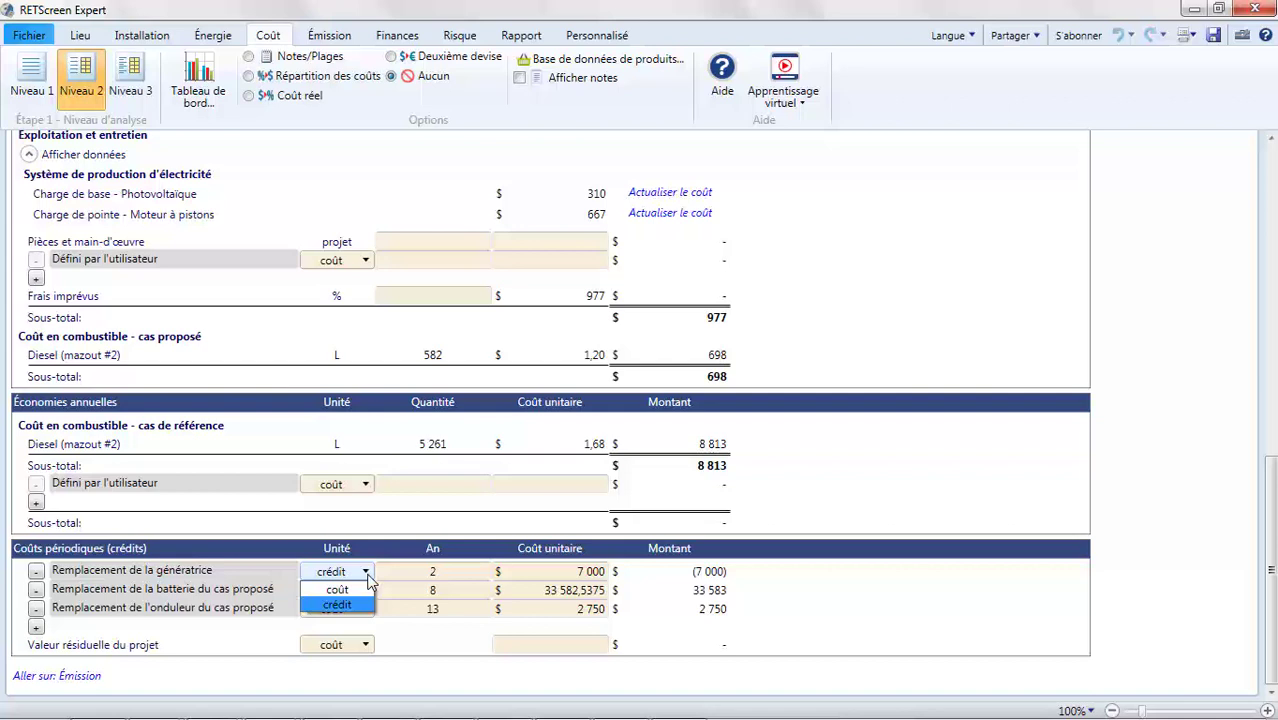
{"action": "left_click", "coordinate": [367, 577]}
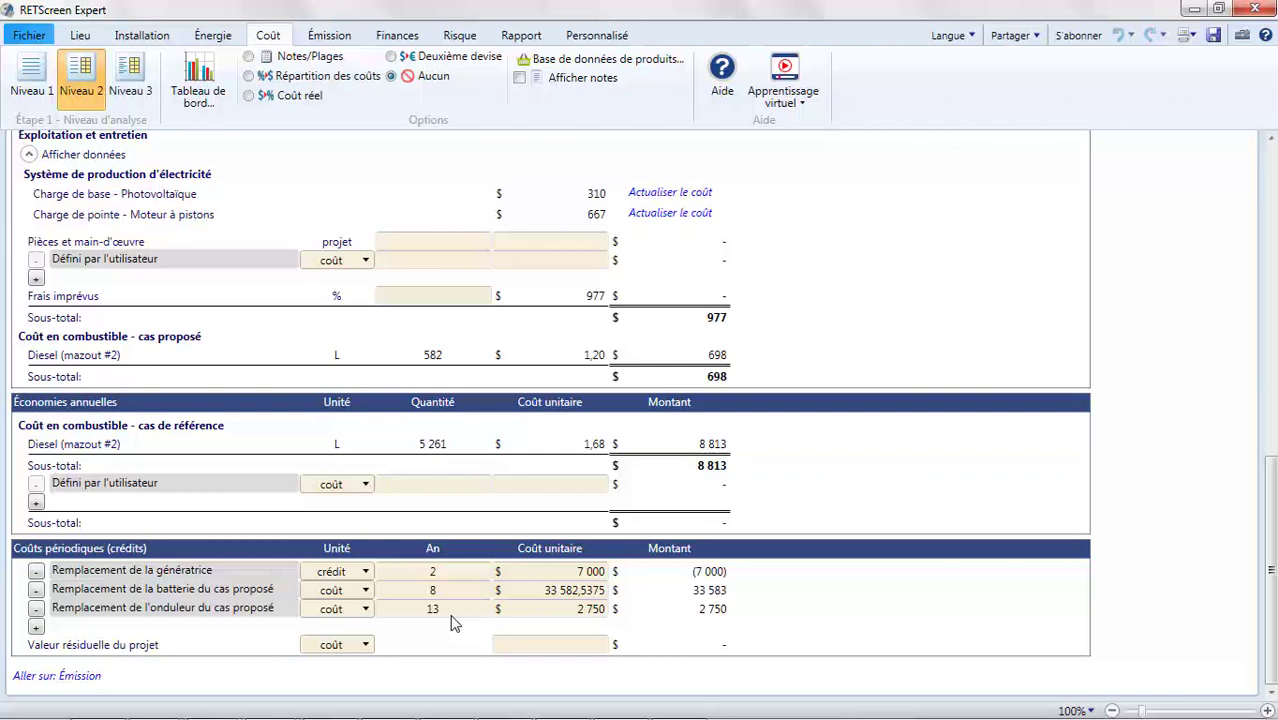
Check the virtual training offered for the cost analysis and review the emission analysis of the reference and proposed cases.
{"action": "left_click", "coordinate": [779, 104]}
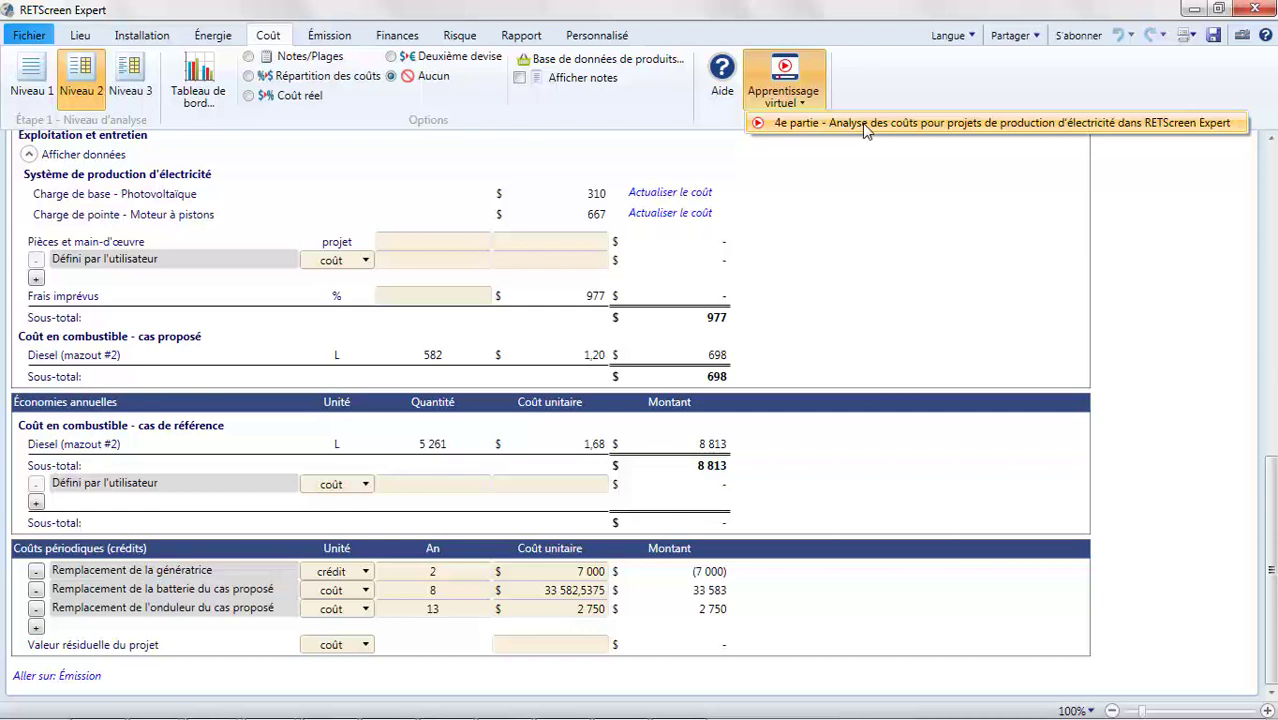
{"action": "left_click", "coordinate": [329, 36]}
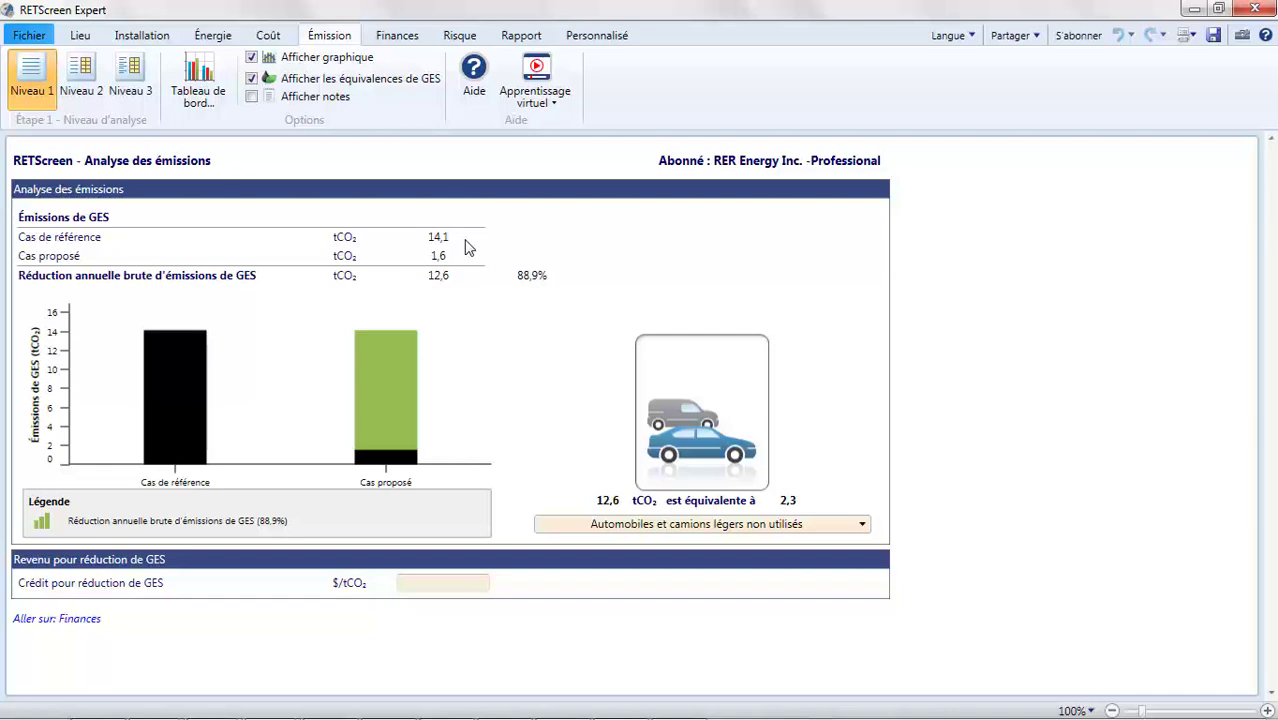
Open the financial analysis and check the project life, discount rate and debt ratio without changing them.
{"action": "left_click", "coordinate": [394, 40]}
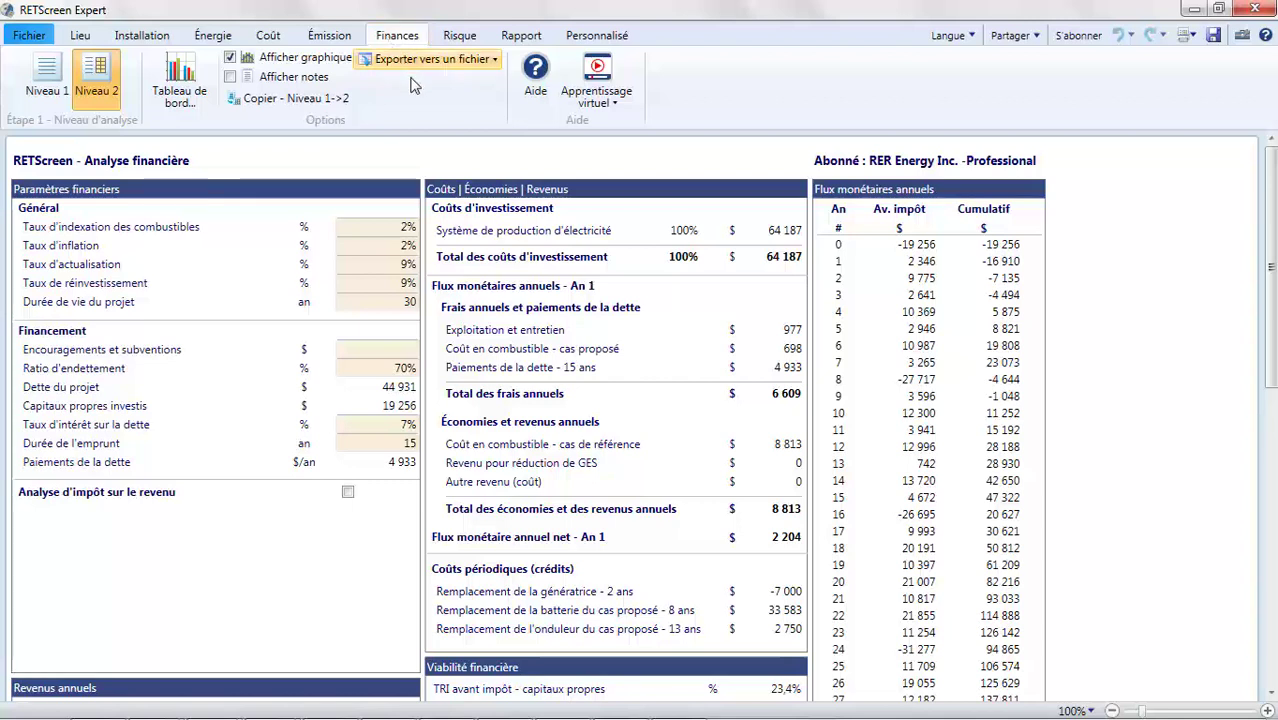
{"action": "left_click", "coordinate": [408, 312]}
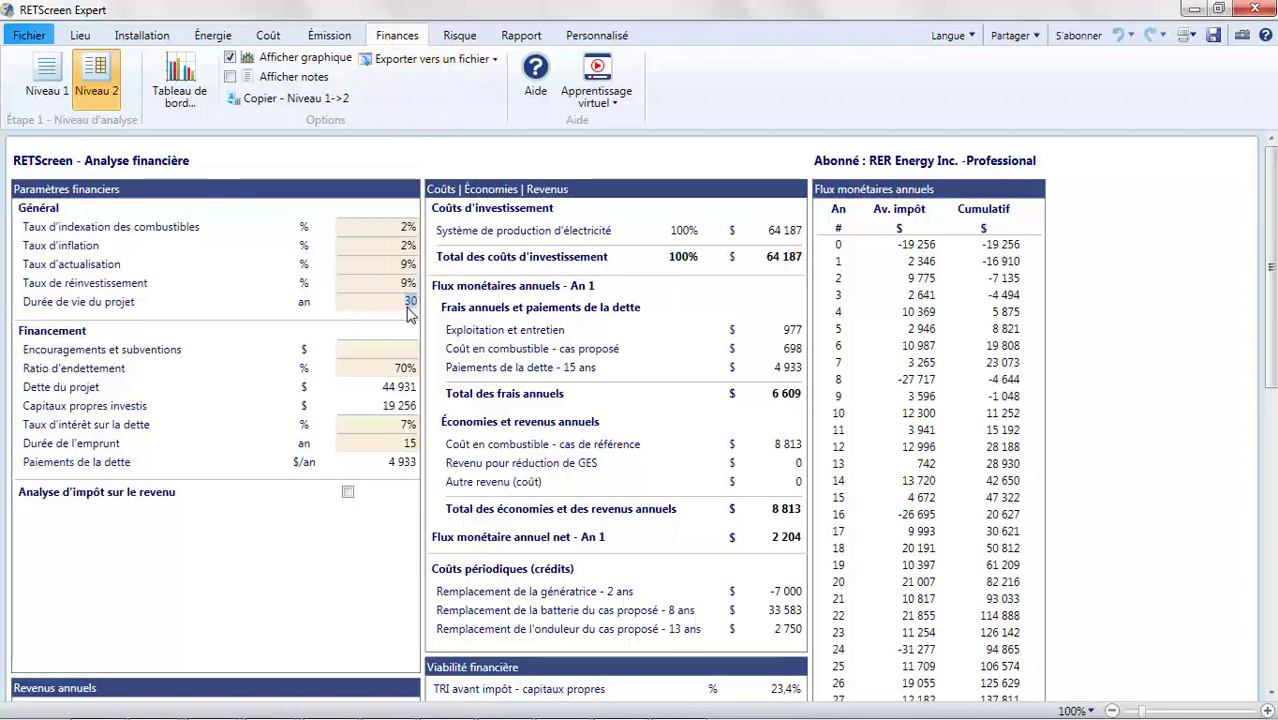
{"action": "left_click", "coordinate": [410, 264]}
{"action": "left_click", "coordinate": [410, 368]}
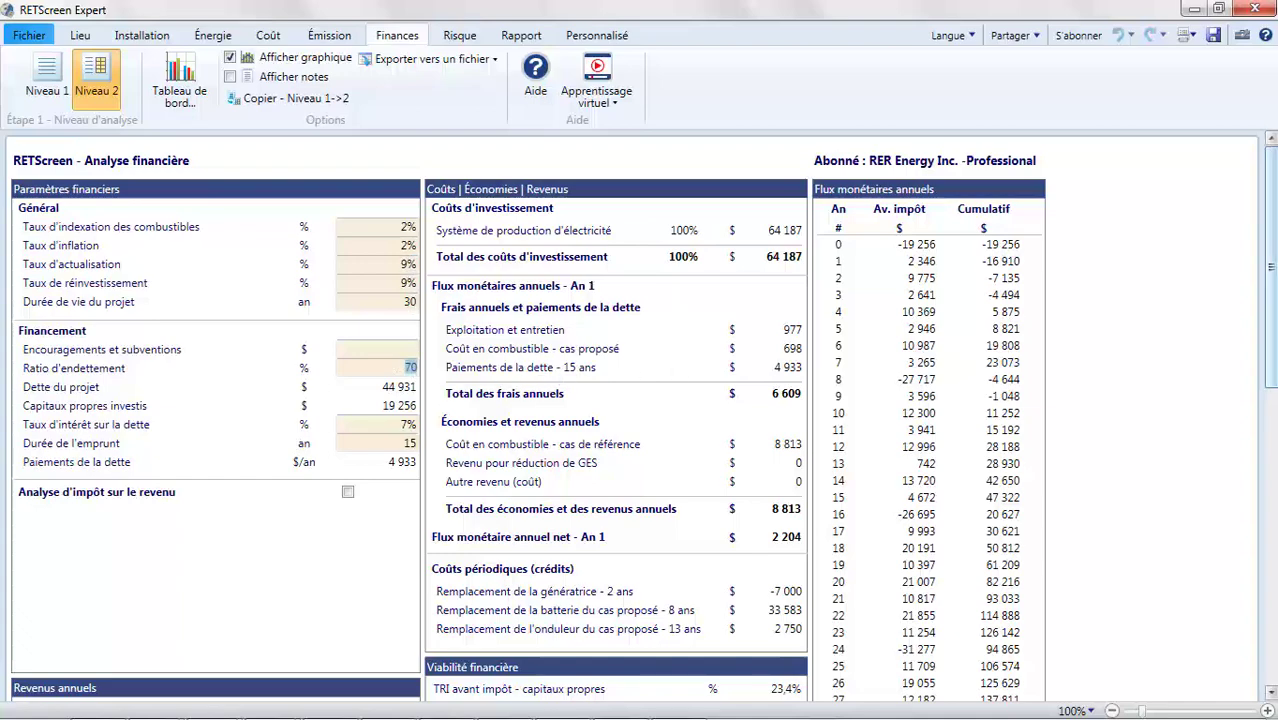
Review the financial viability indicators and inspect the annual pre-tax cash flow bars for years 2 and 8.
{"action": "left_click_drag", "start_coordinate": [1271, 265], "coordinate": [1272, 438]}
{"action": "scroll", "coordinate": [1272, 447], "scroll_direction": "down", "scroll_amount": 2}
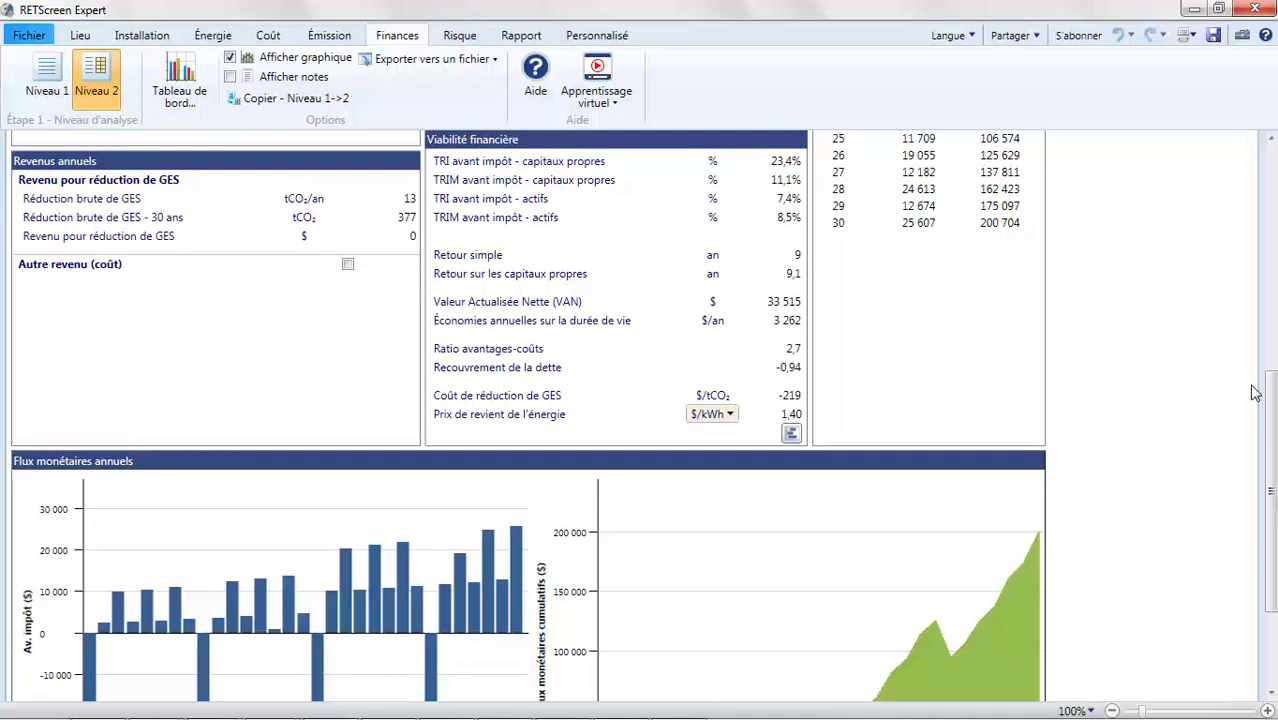
{"action": "scroll", "coordinate": [1268, 400], "scroll_direction": "down", "scroll_amount": 3}
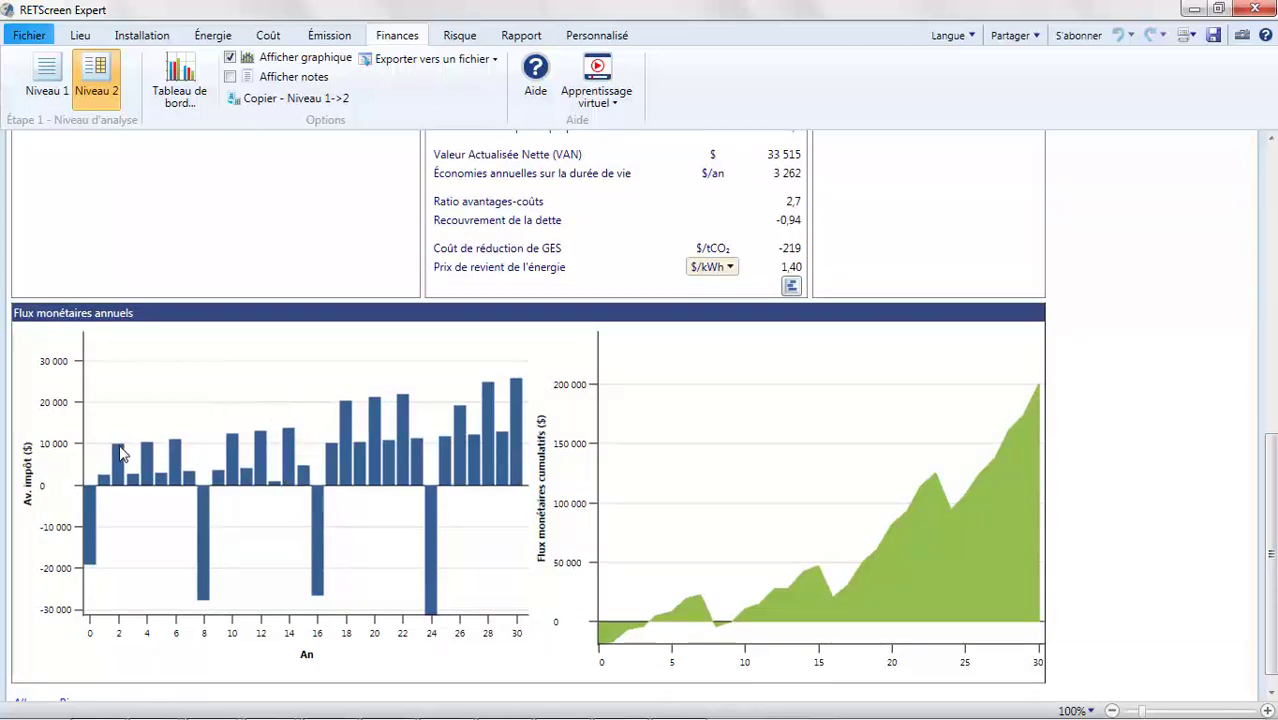
{"action": "mouse_move", "coordinate": [117, 463]}
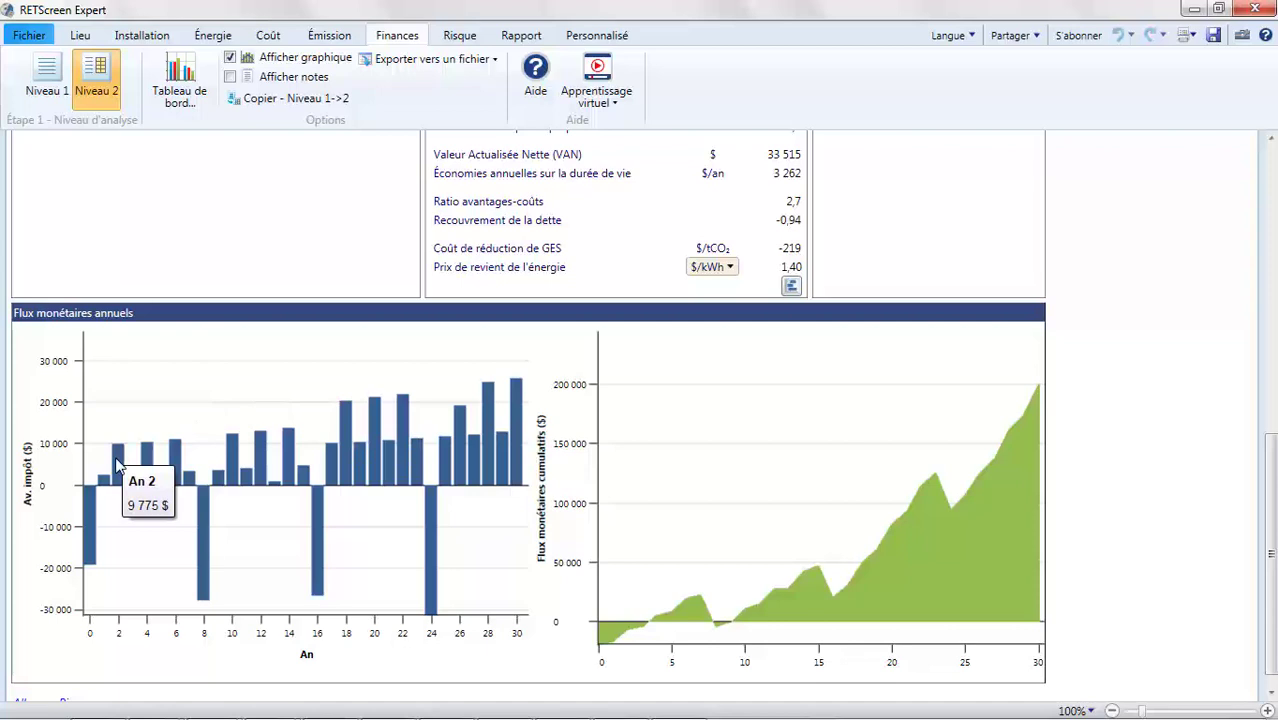
{"action": "mouse_move", "coordinate": [203, 510]}
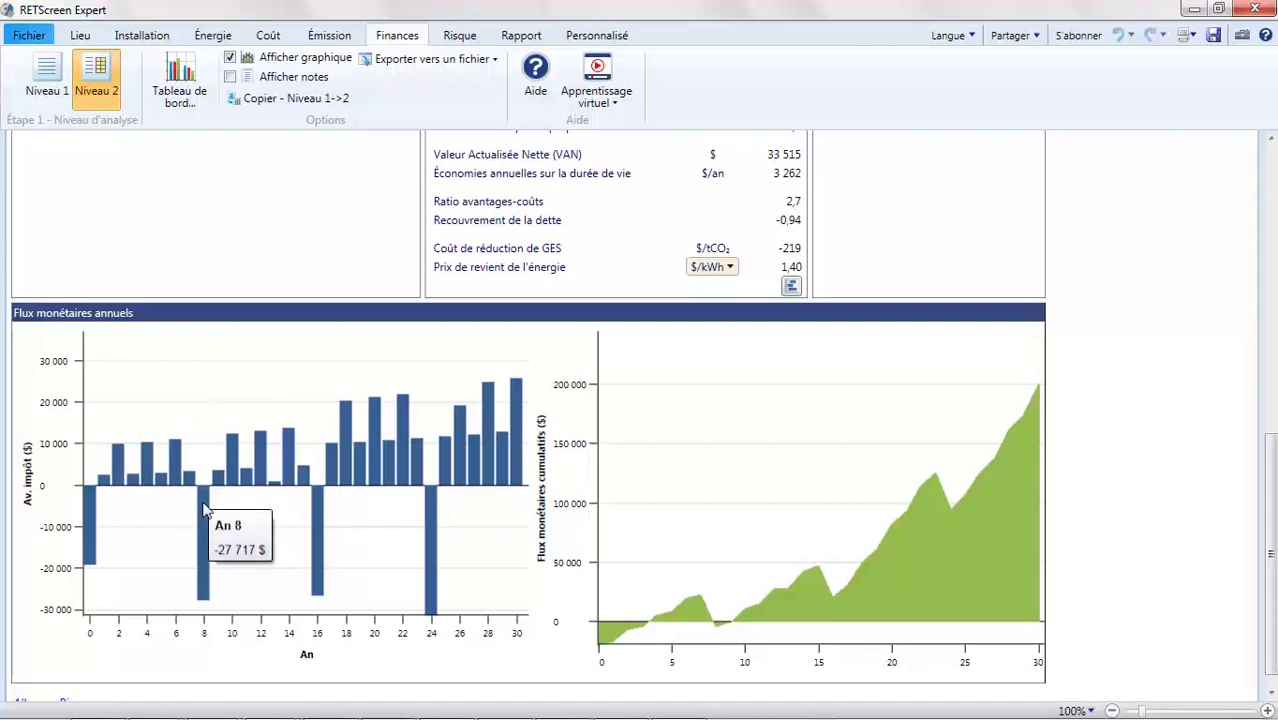
{"action": "mouse_move", "coordinate": [275, 487]}
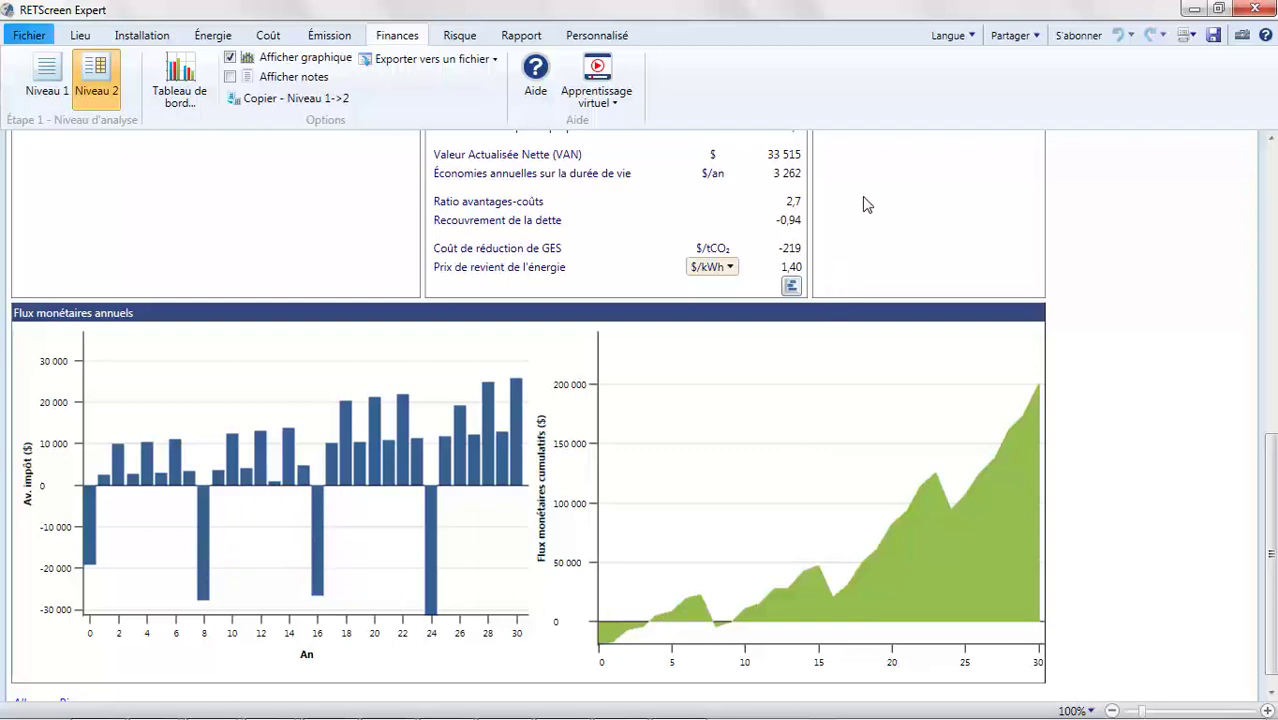
Review the yearly cash flow table and the cumulative cash flow graph at year 8, and return to the start page.
{"action": "scroll", "coordinate": [866, 205], "scroll_direction": "up", "scroll_amount": 5}
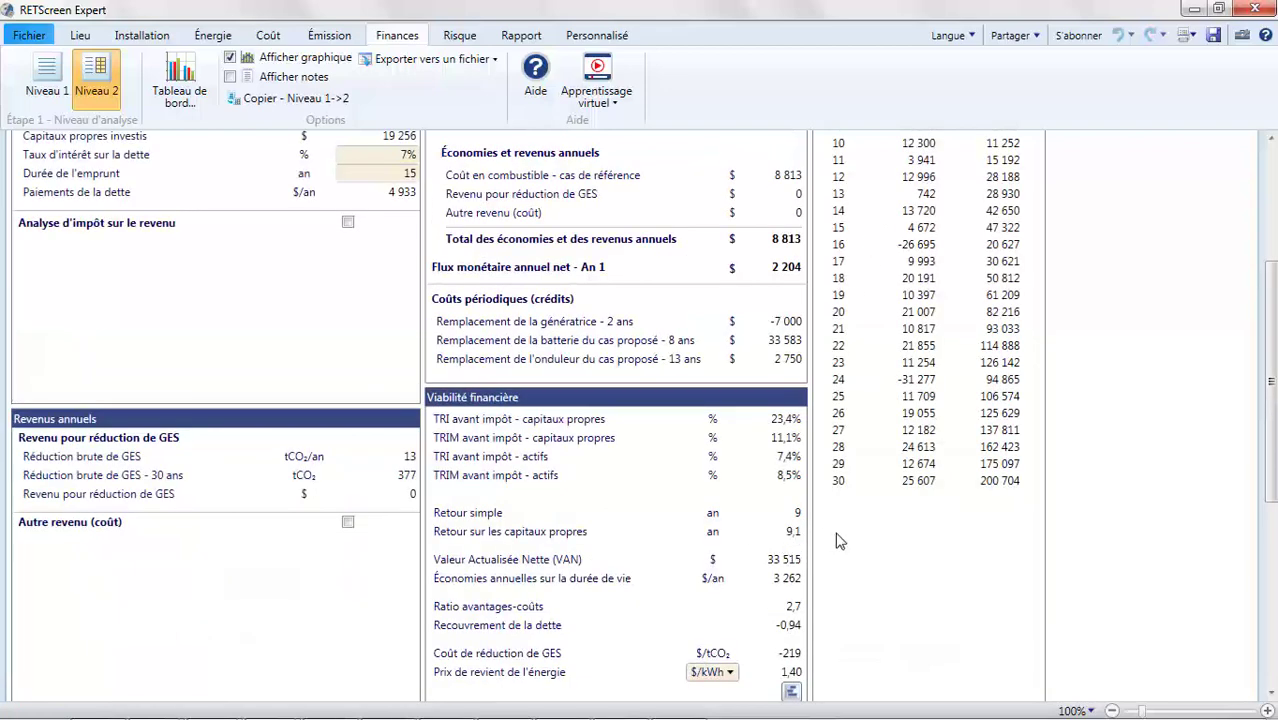
{"action": "scroll", "coordinate": [1217, 541], "scroll_direction": "down", "scroll_amount": 5}
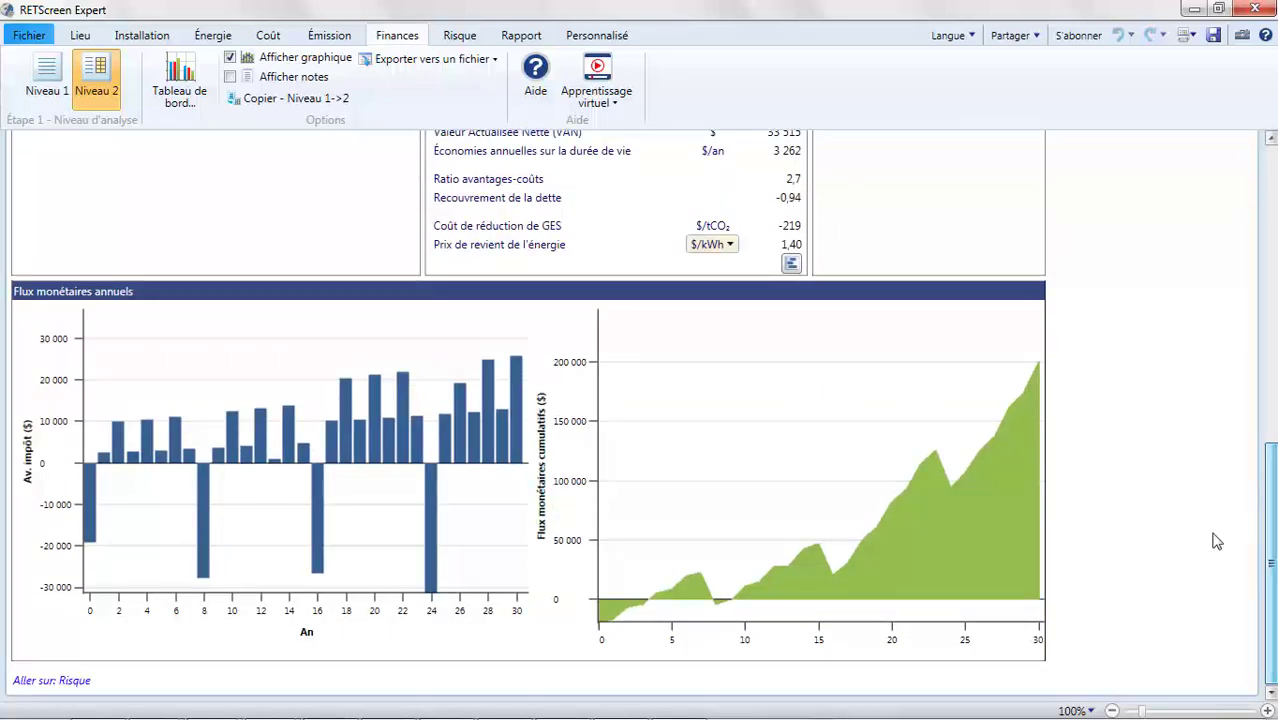
{"action": "mouse_move", "coordinate": [716, 614]}
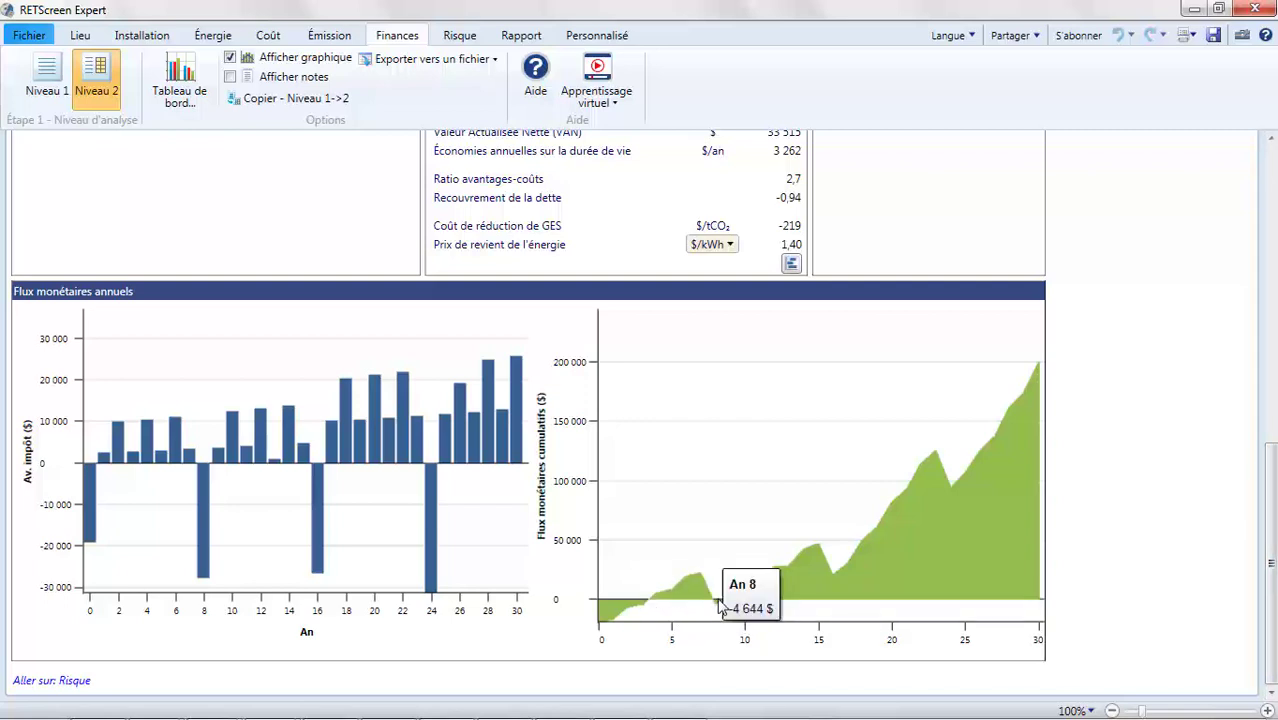
{"action": "left_click_drag", "start_coordinate": [1272, 458], "coordinate": [1272, 162]}
{"action": "left_click", "coordinate": [30, 36]}
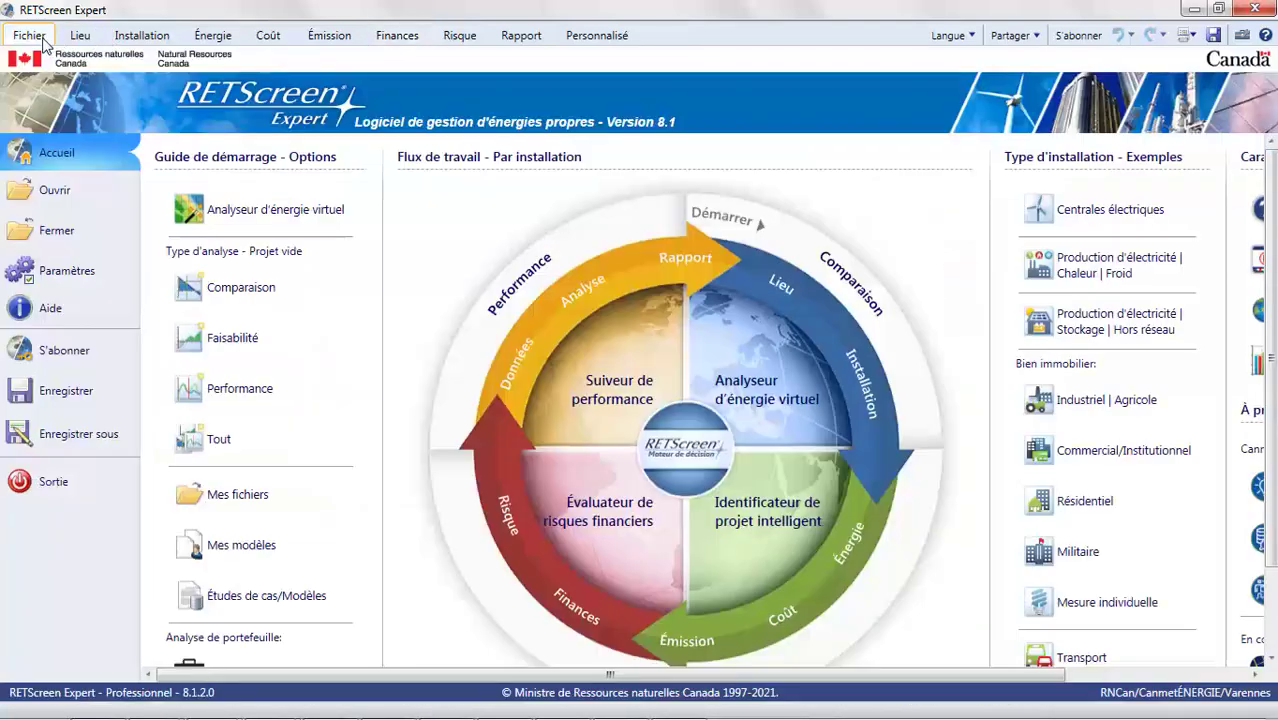